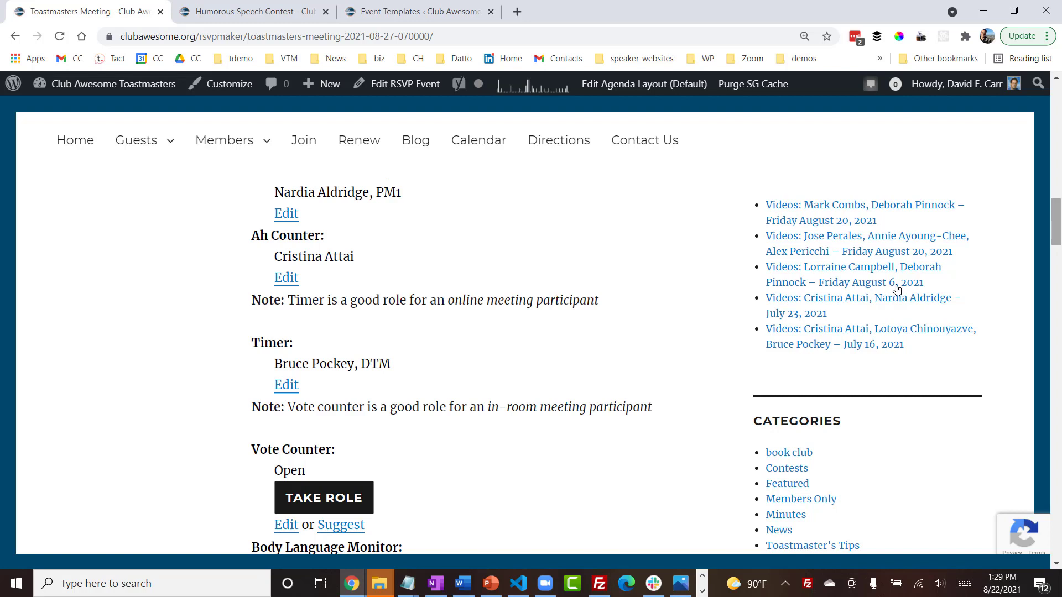
Sign up for the Vote Counter role at the August 27 meeting and the open Ballot Counter role at the September 10 Humorous Speech Contest
{"action": "left_click", "coordinate": [340, 501]}
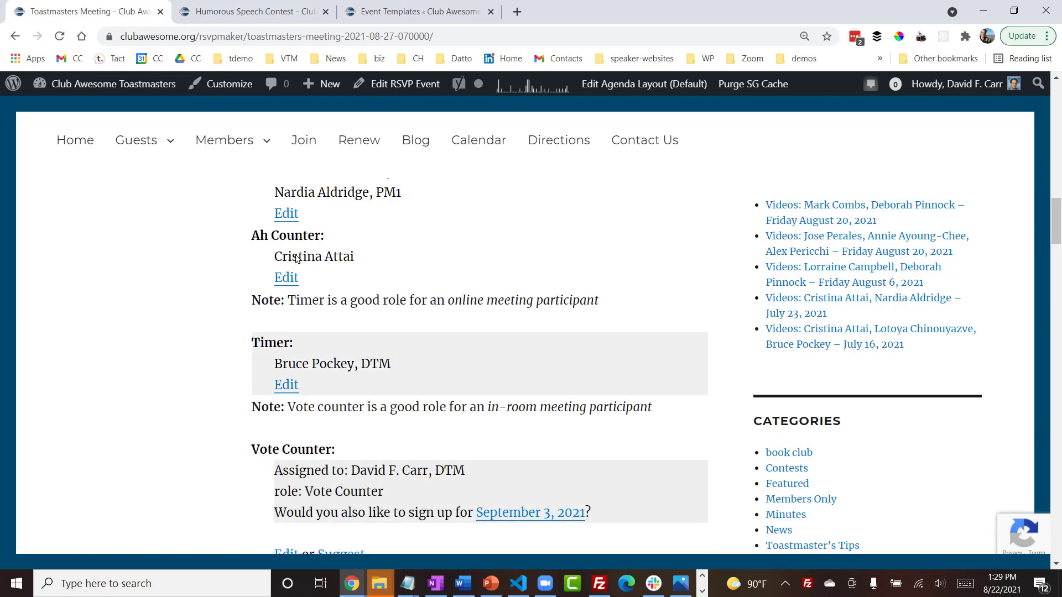
{"action": "left_click", "coordinate": [247, 12]}
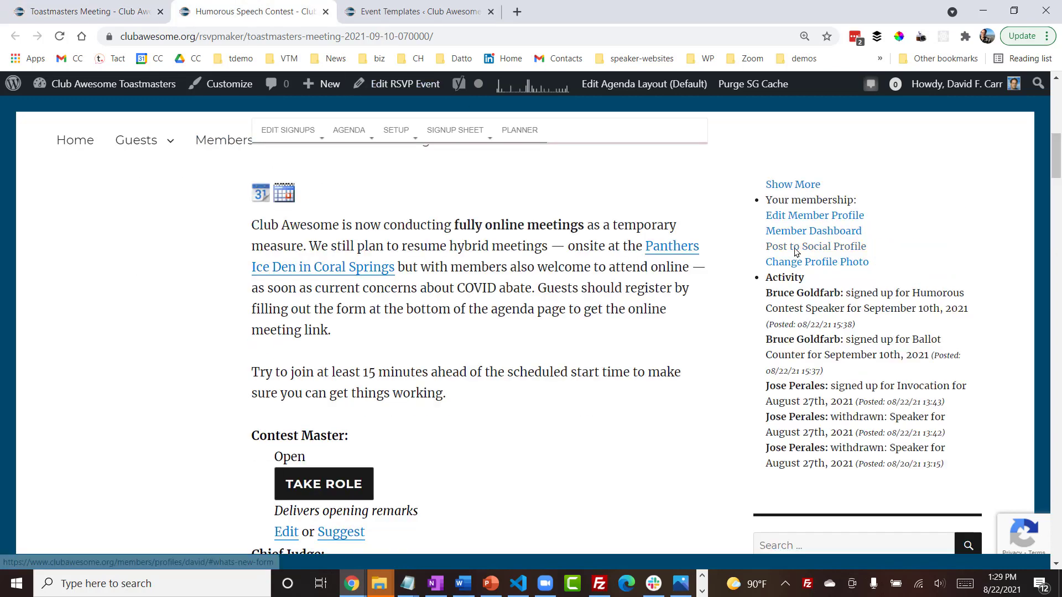
{"action": "left_click_drag", "start_coordinate": [1057, 160], "coordinate": [1059, 210]}
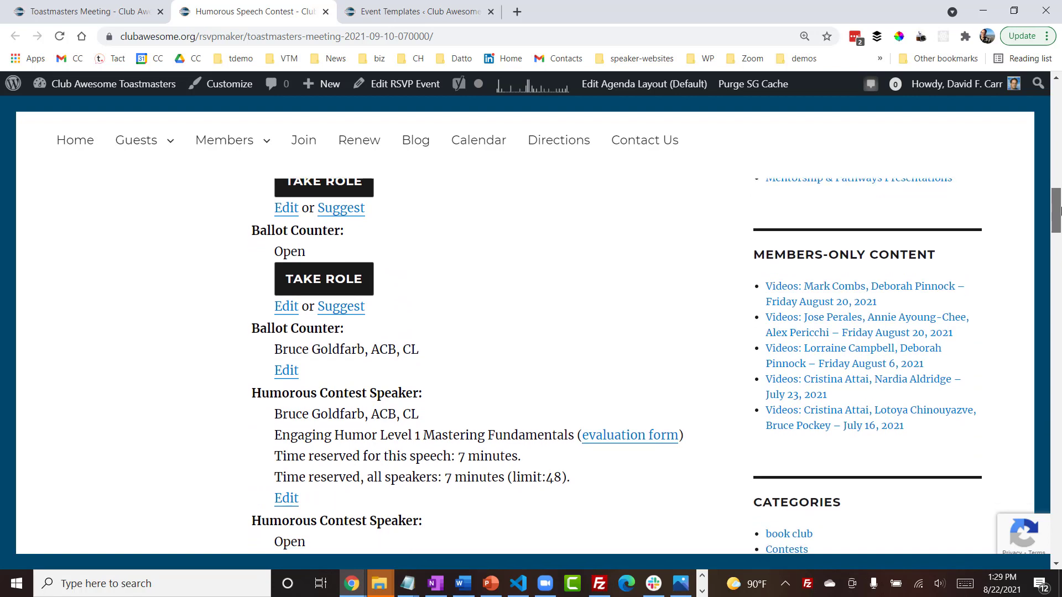
{"action": "left_click", "coordinate": [324, 278]}
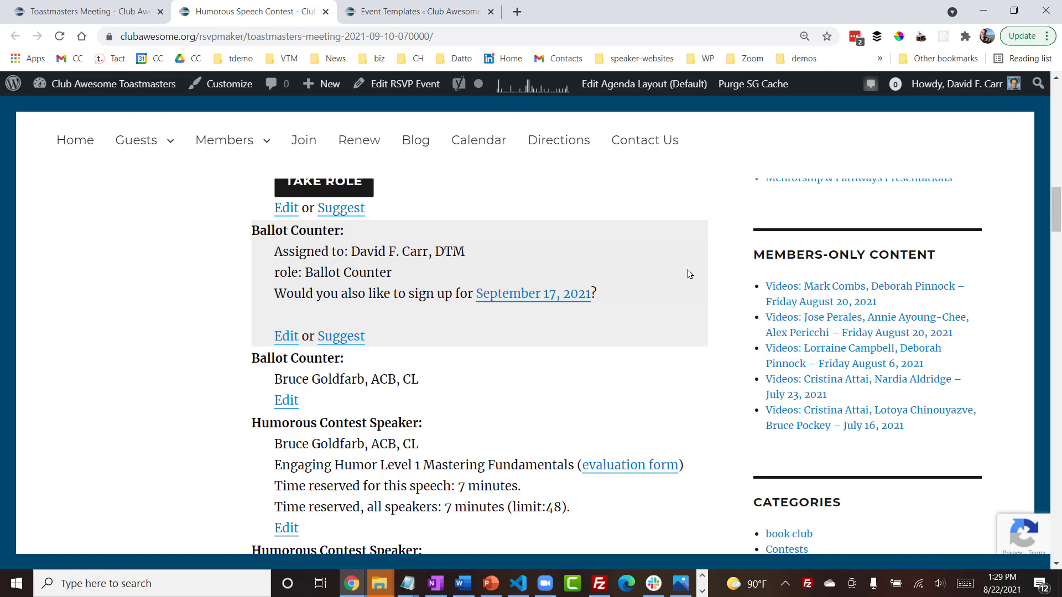
In the Toastmasters Meeting template's projected dates, select all scheduled events for updating except the September 10 Humorous Speech Contest
{"action": "left_click", "coordinate": [405, 17]}
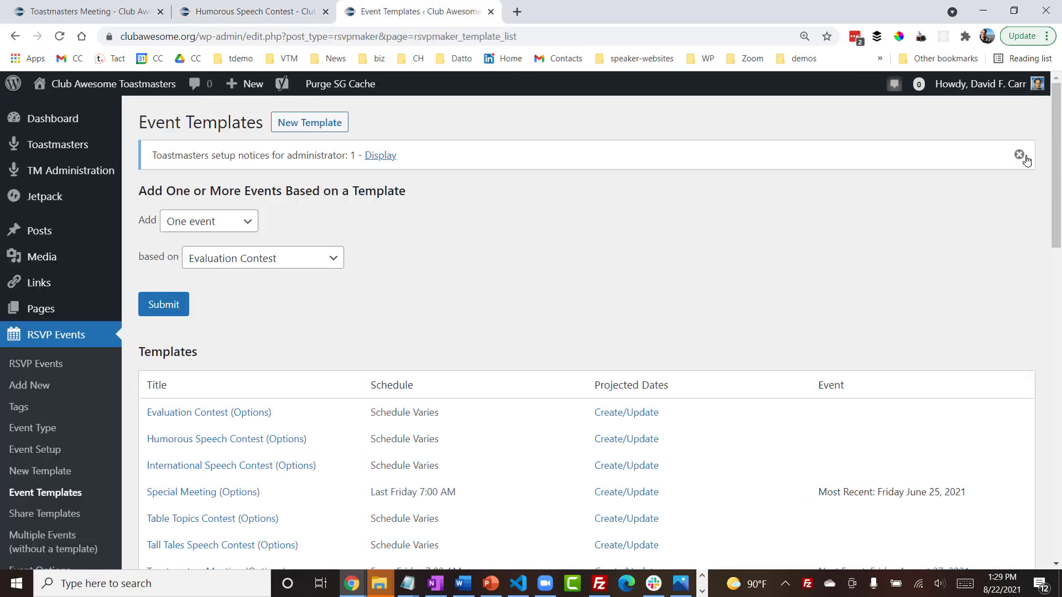
{"action": "left_click_drag", "start_coordinate": [1056, 157], "coordinate": [1060, 210]}
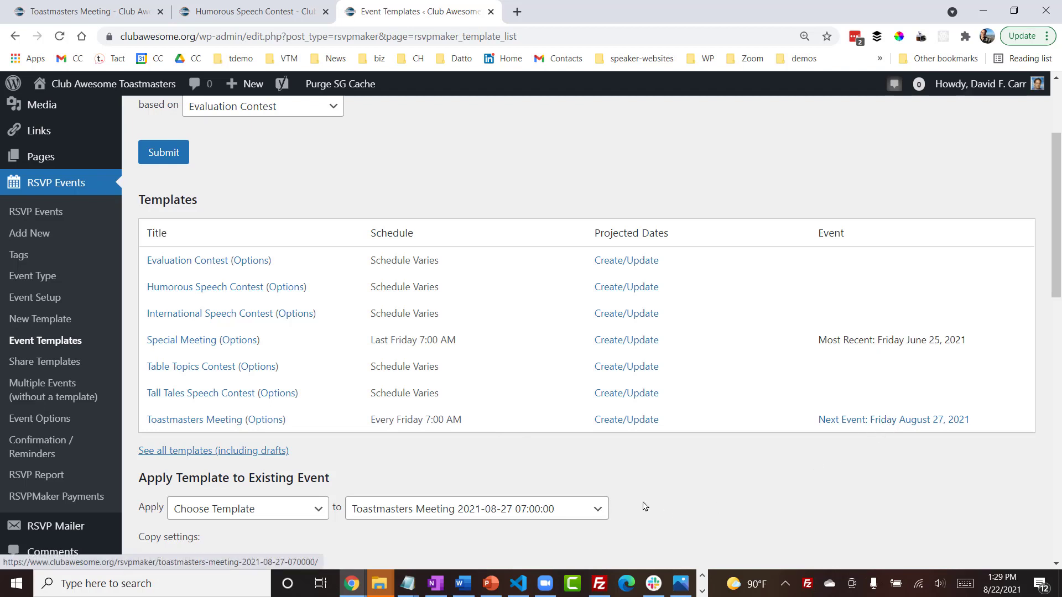
{"action": "left_click", "coordinate": [619, 422]}
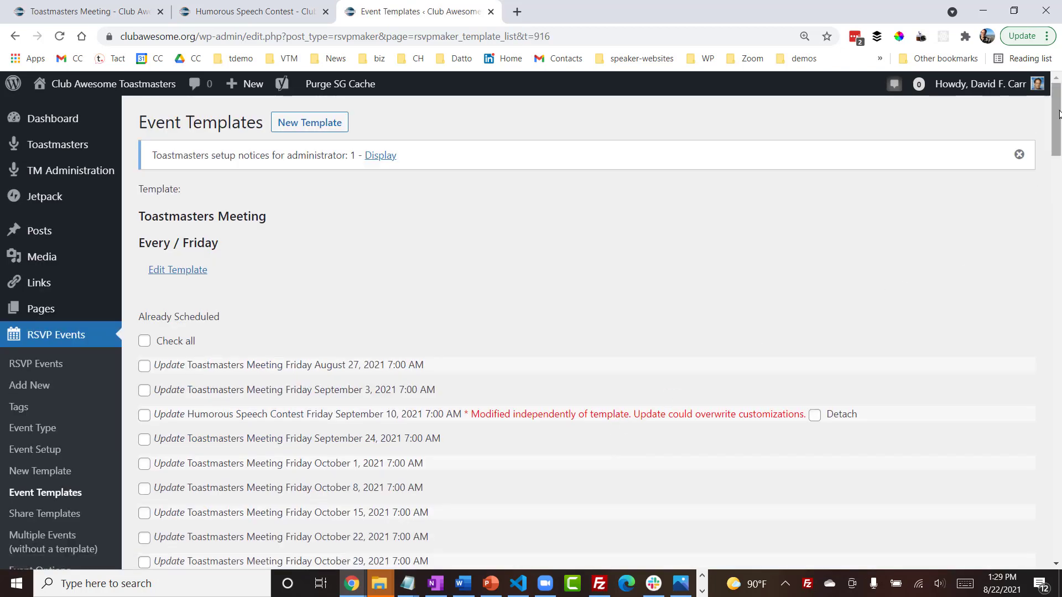
{"action": "scroll", "coordinate": [1058, 123], "scroll_direction": "down", "scroll_amount": 2}
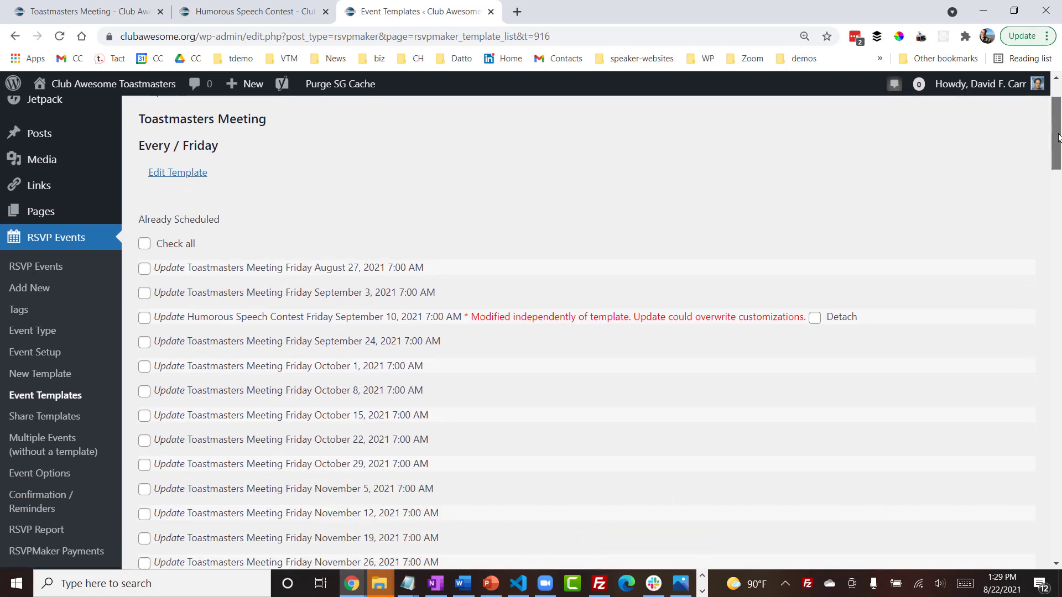
{"action": "left_click", "coordinate": [143, 240]}
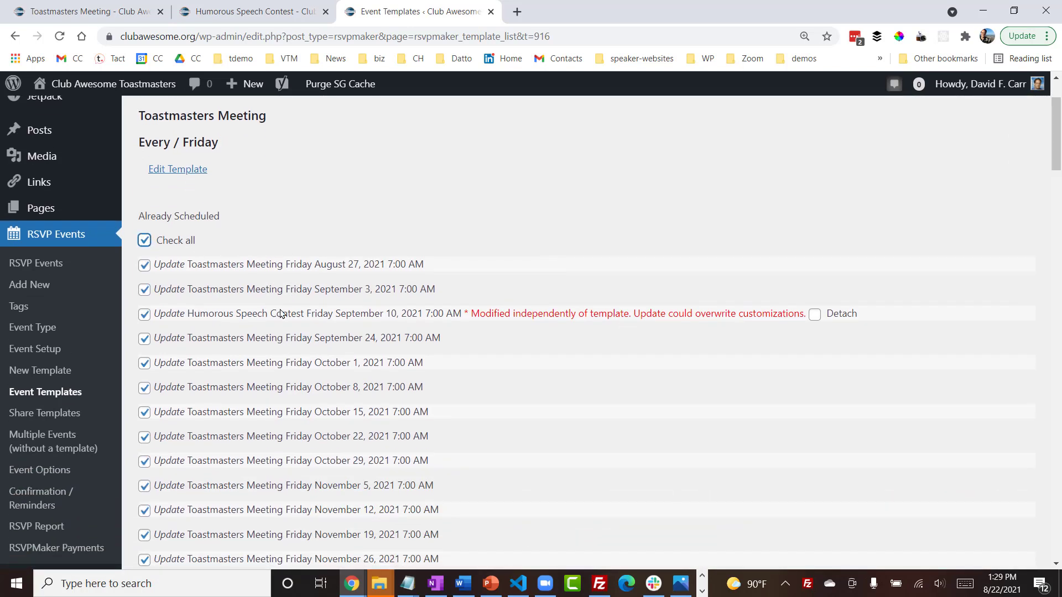
{"action": "left_click", "coordinate": [145, 317]}
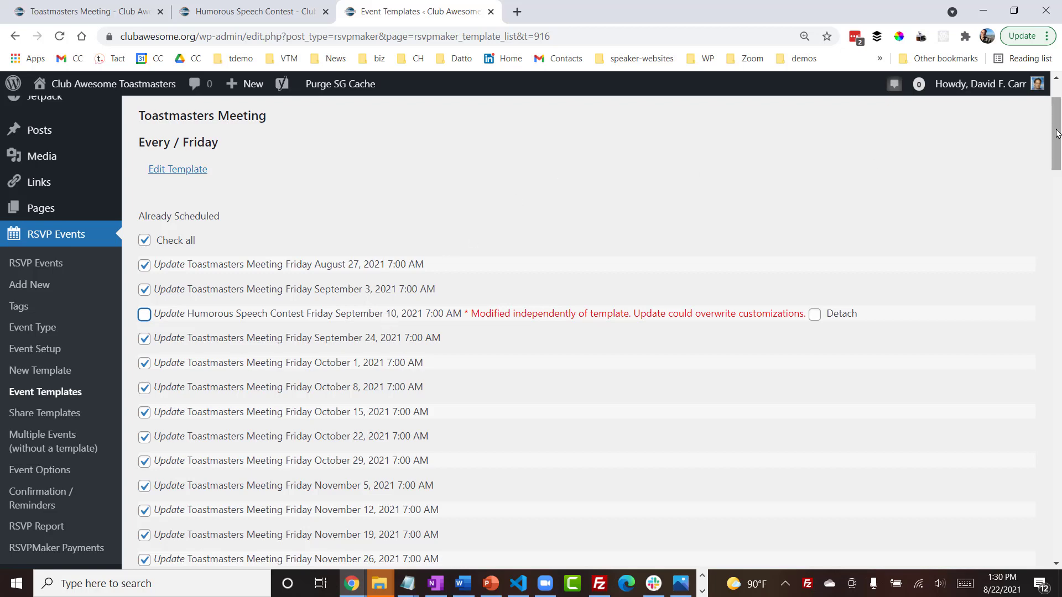
{"action": "left_click_drag", "start_coordinate": [1056, 132], "coordinate": [1059, 451]}
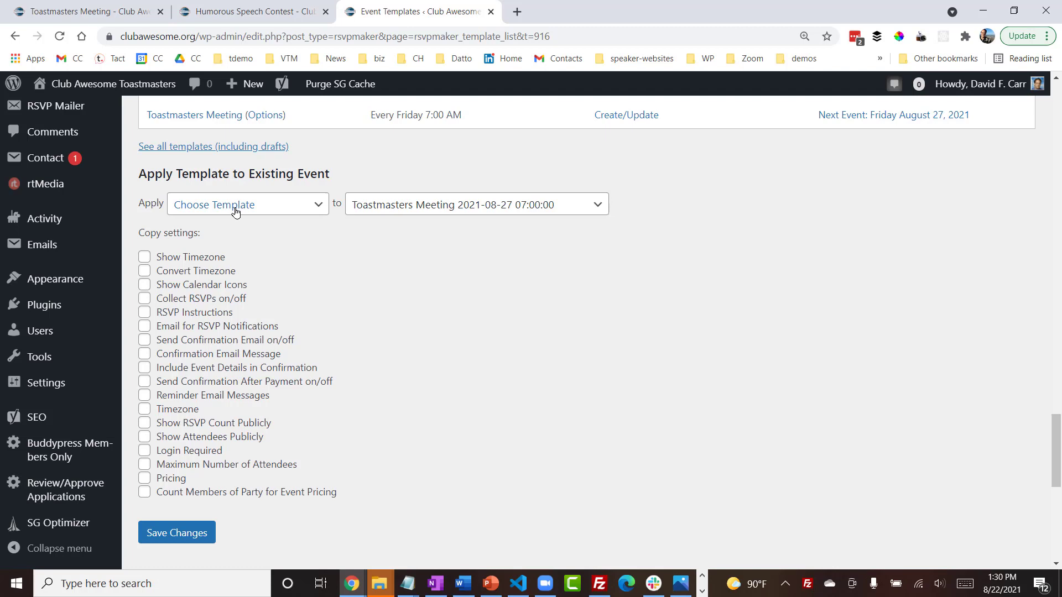
{"action": "left_click", "coordinate": [264, 206]}
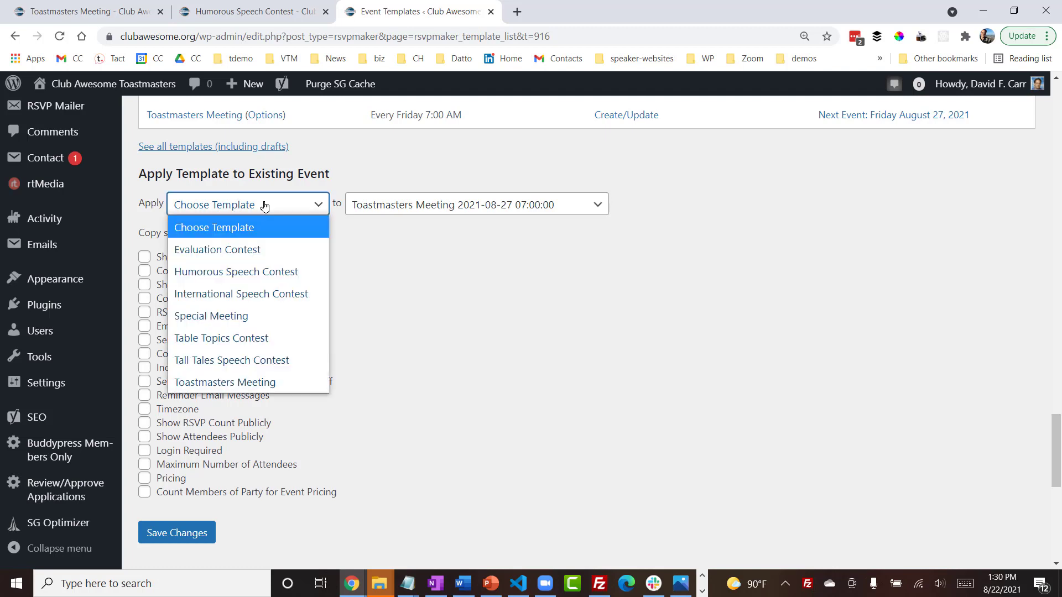
{"action": "left_click", "coordinate": [248, 252]}
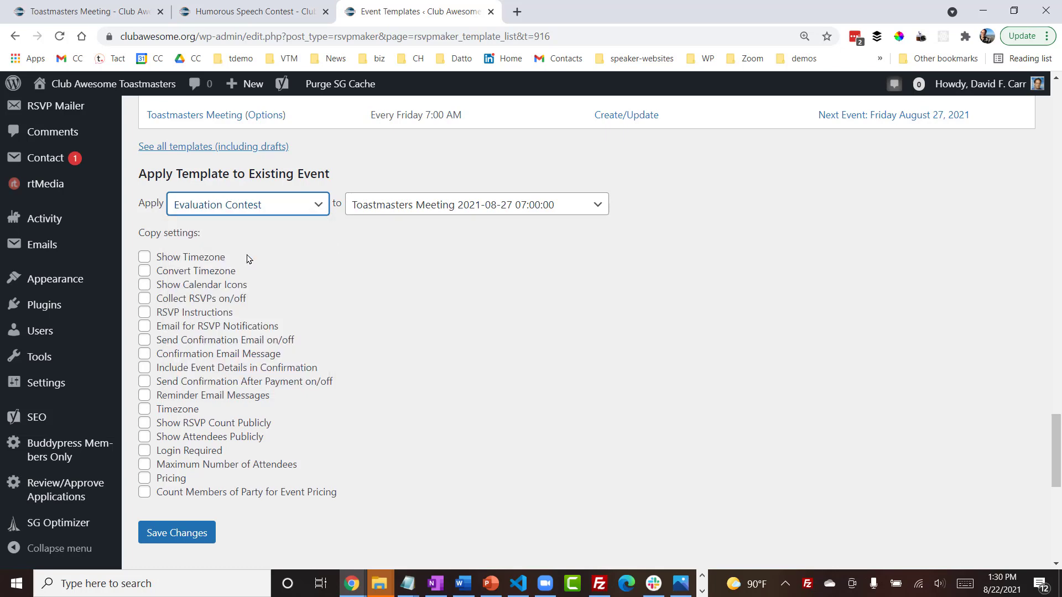
{"action": "left_click", "coordinate": [583, 206]}
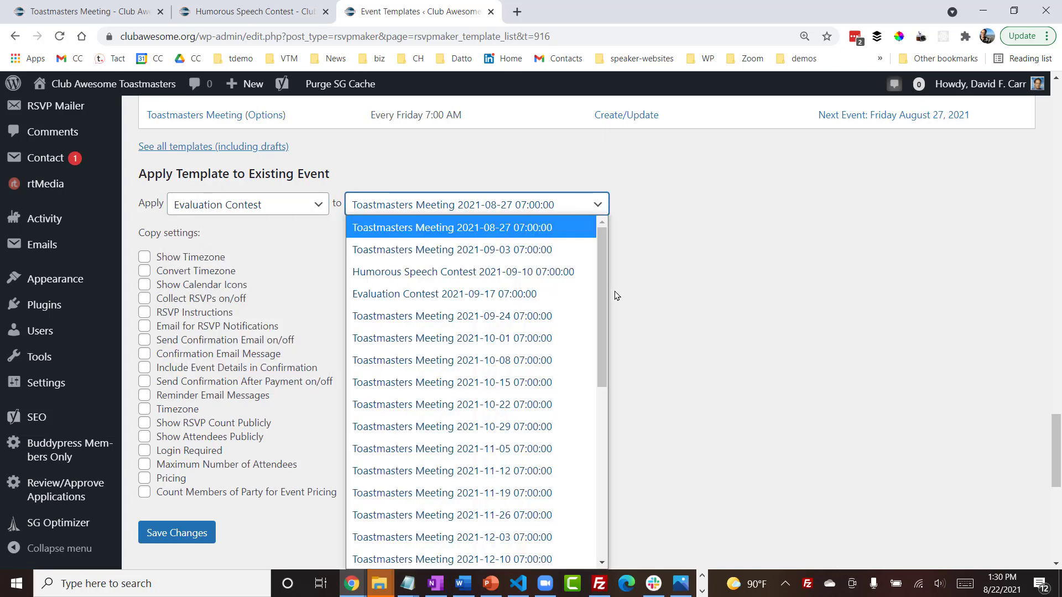
{"action": "left_click_drag", "start_coordinate": [601, 355], "coordinate": [591, 443]}
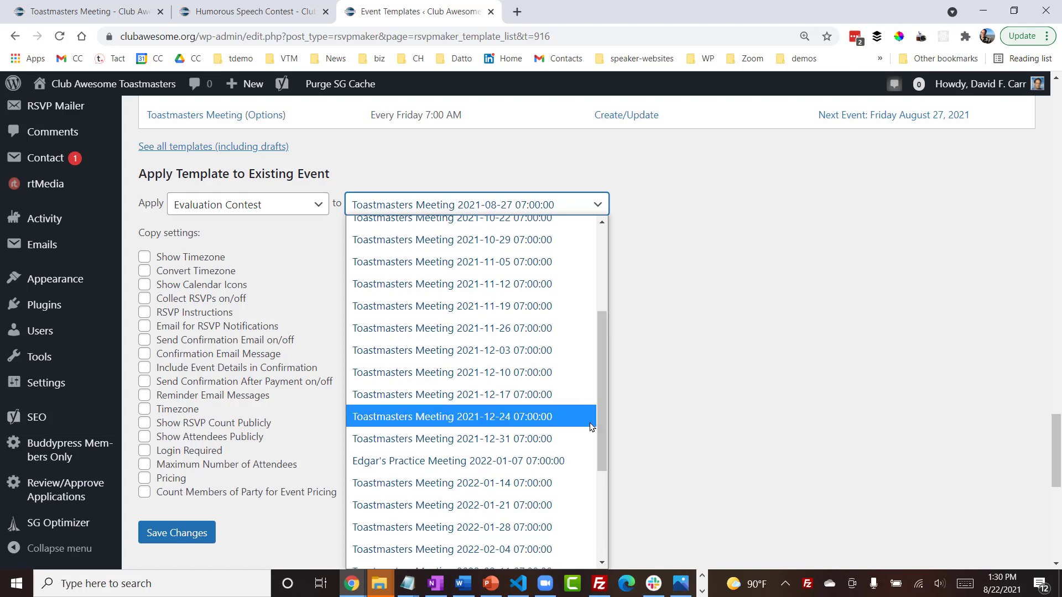
{"action": "left_click", "coordinate": [494, 439]}
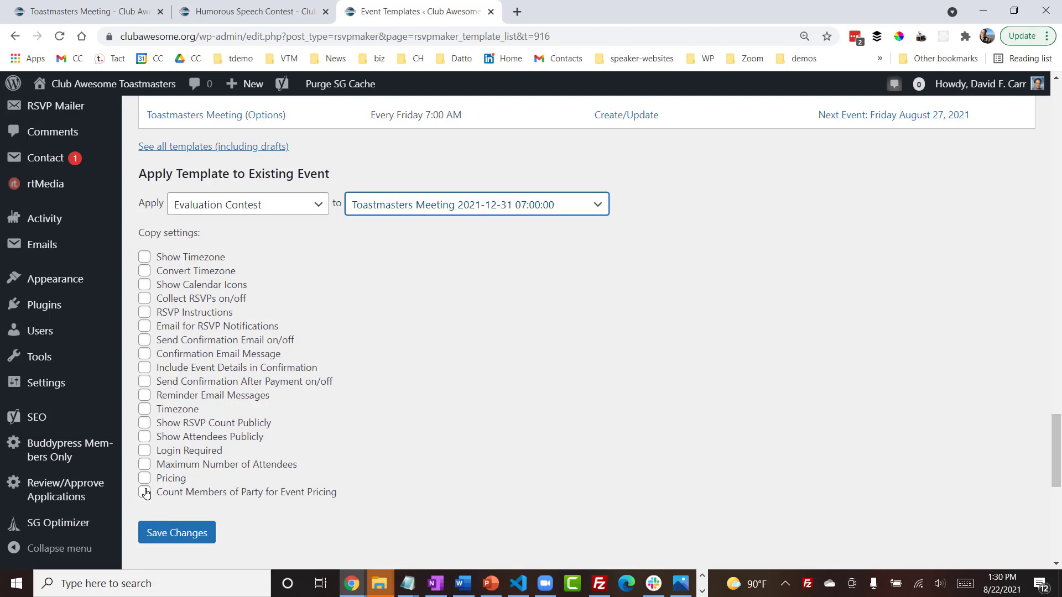
{"action": "left_click", "coordinate": [186, 537]}
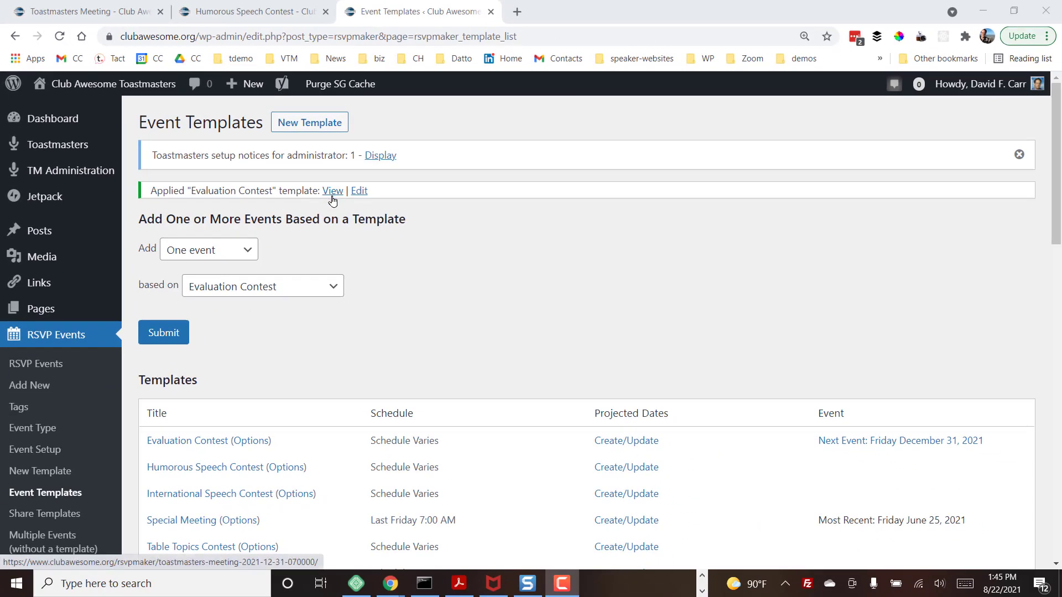
View the December 31 event's agenda page, examine its Switch Template form, and return to the event page
{"action": "left_click", "coordinate": [333, 193]}
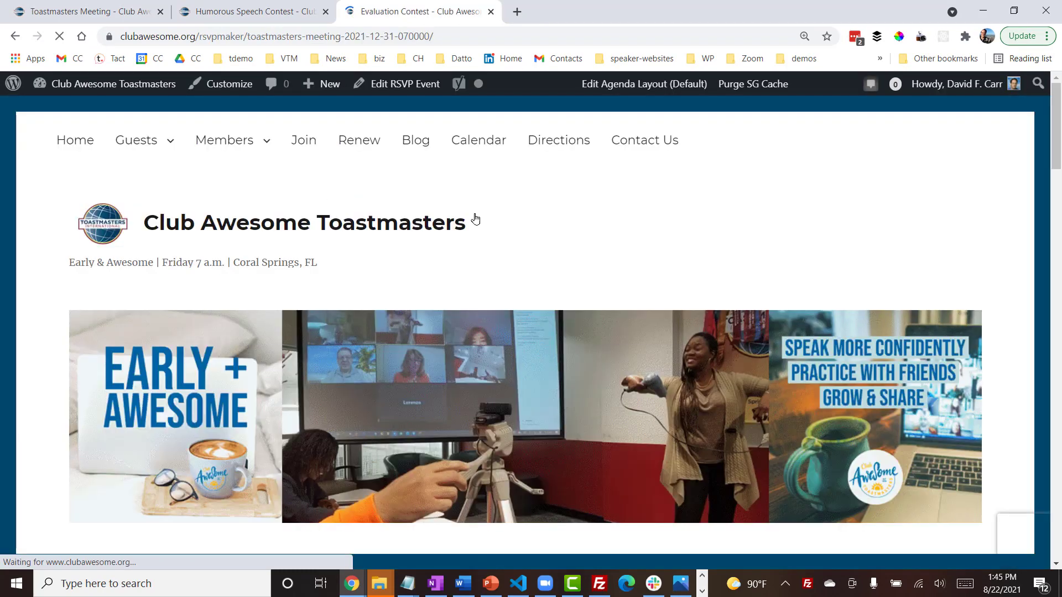
{"action": "left_click_drag", "start_coordinate": [1059, 123], "coordinate": [1060, 206]}
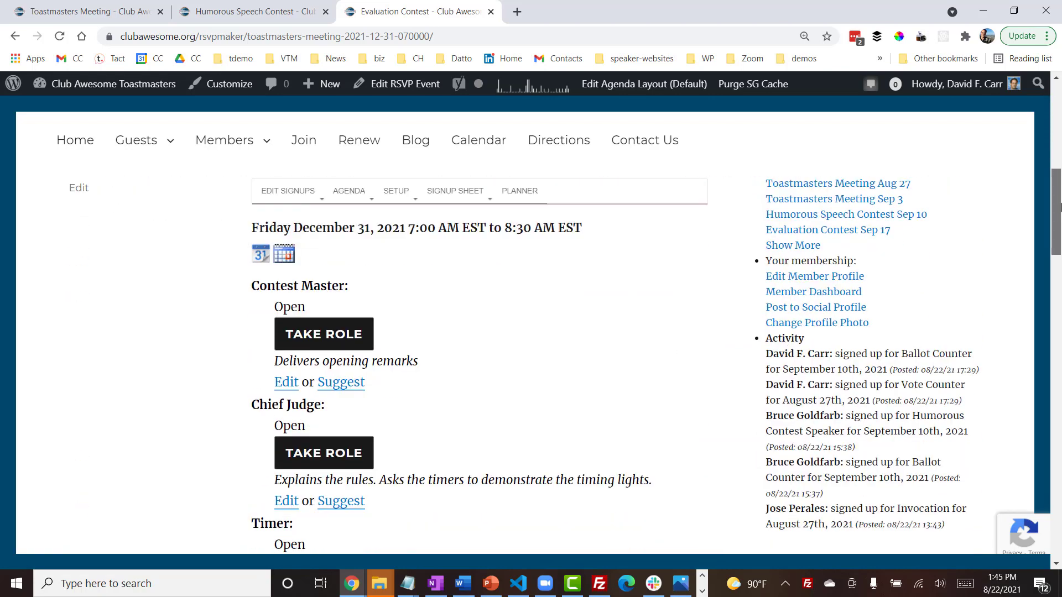
{"action": "mouse_move", "coordinate": [393, 88]}
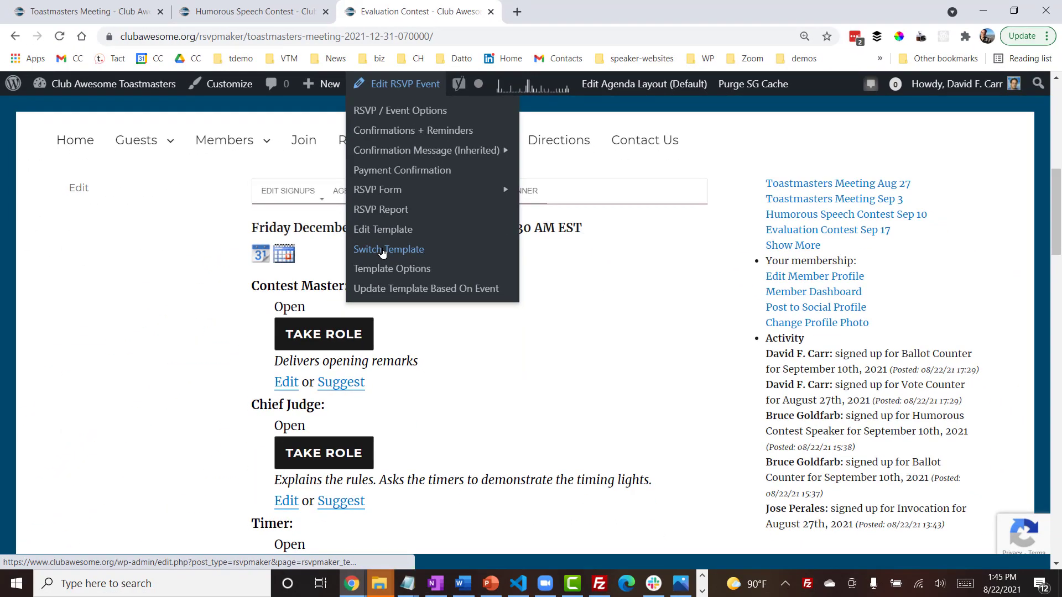
{"action": "left_click", "coordinate": [381, 250]}
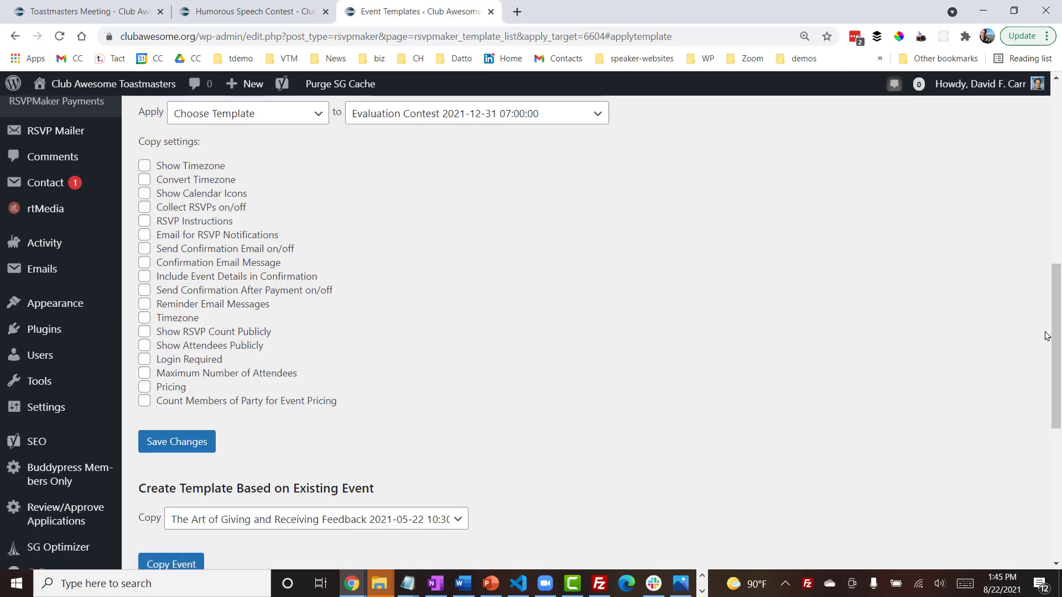
{"action": "left_click_drag", "start_coordinate": [1058, 333], "coordinate": [1057, 329]}
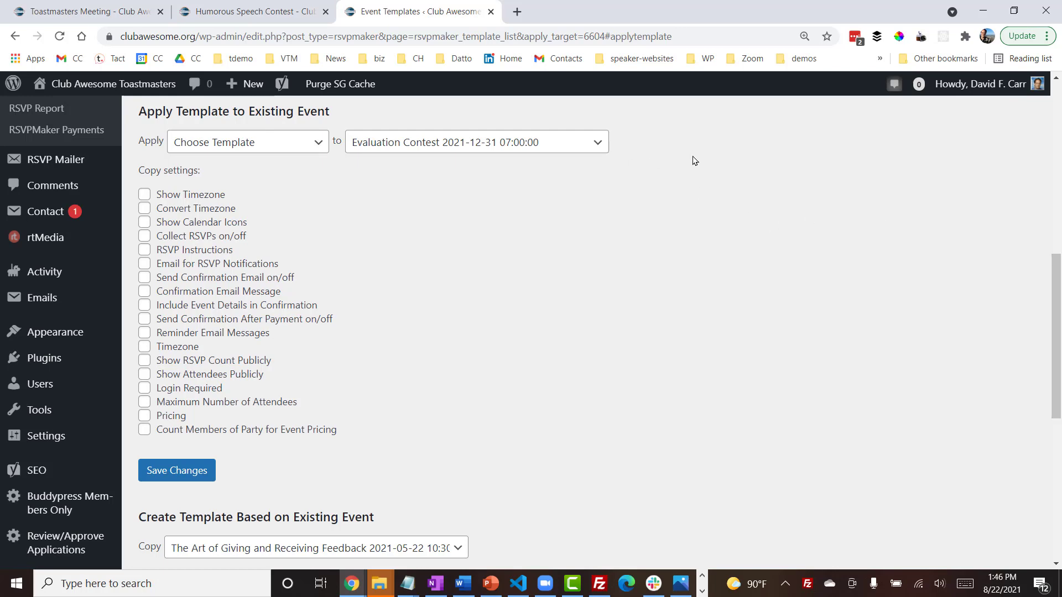
{"action": "left_click", "coordinate": [14, 37]}
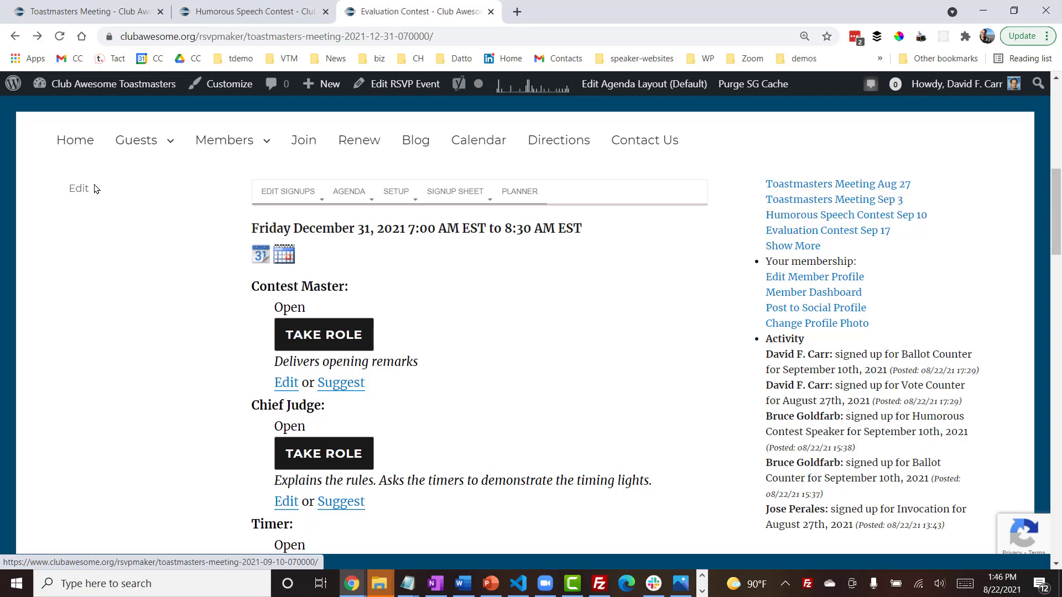
Go from the site dashboard to the event templates list and open the Evaluation Contest template for editing
{"action": "mouse_move", "coordinate": [89, 93]}
{"action": "left_click", "coordinate": [77, 112]}
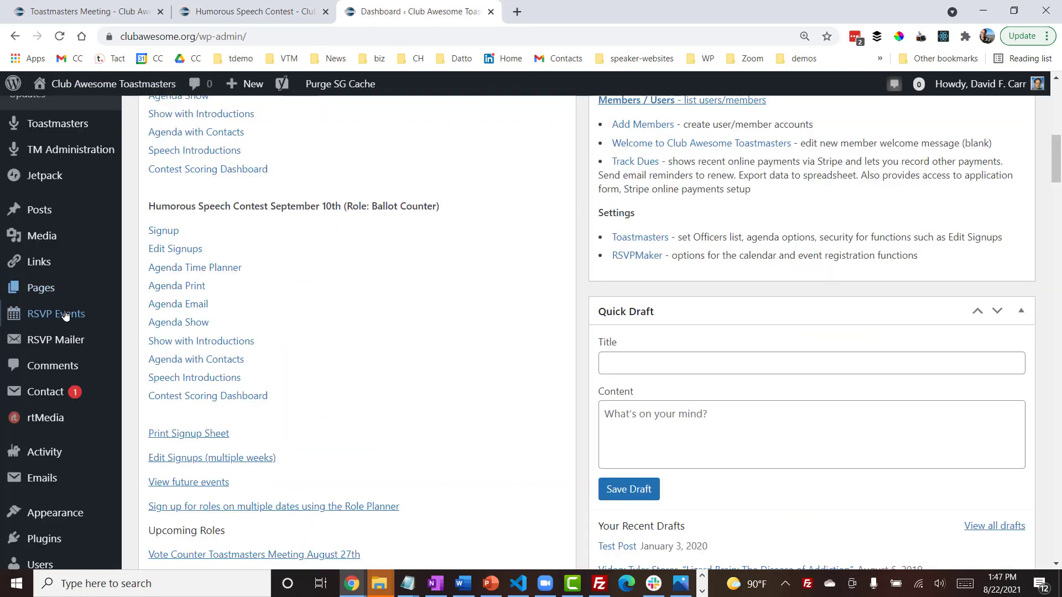
{"action": "mouse_move", "coordinate": [71, 321]}
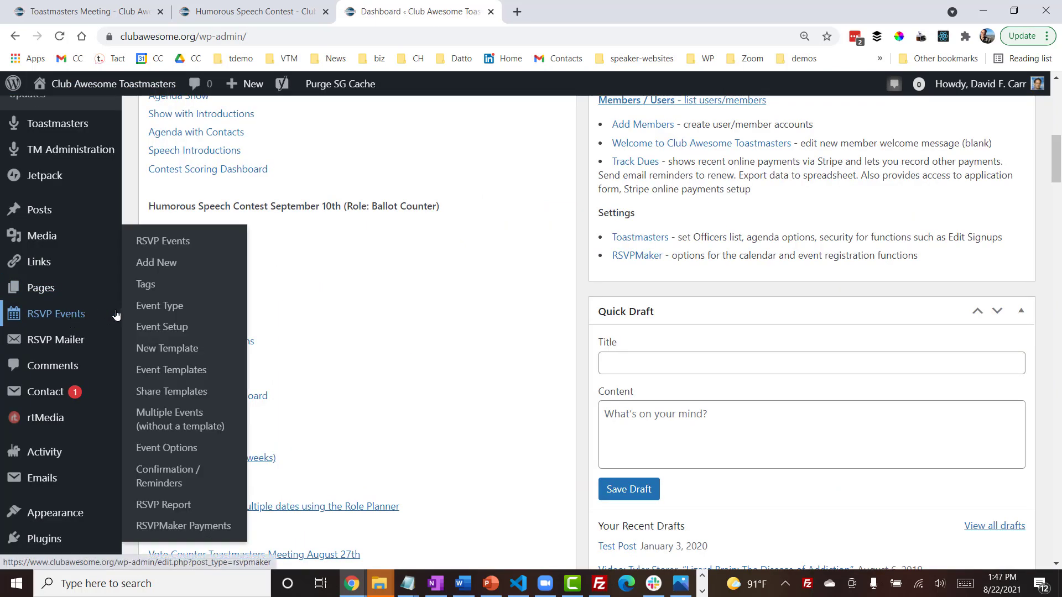
{"action": "left_click", "coordinate": [177, 372]}
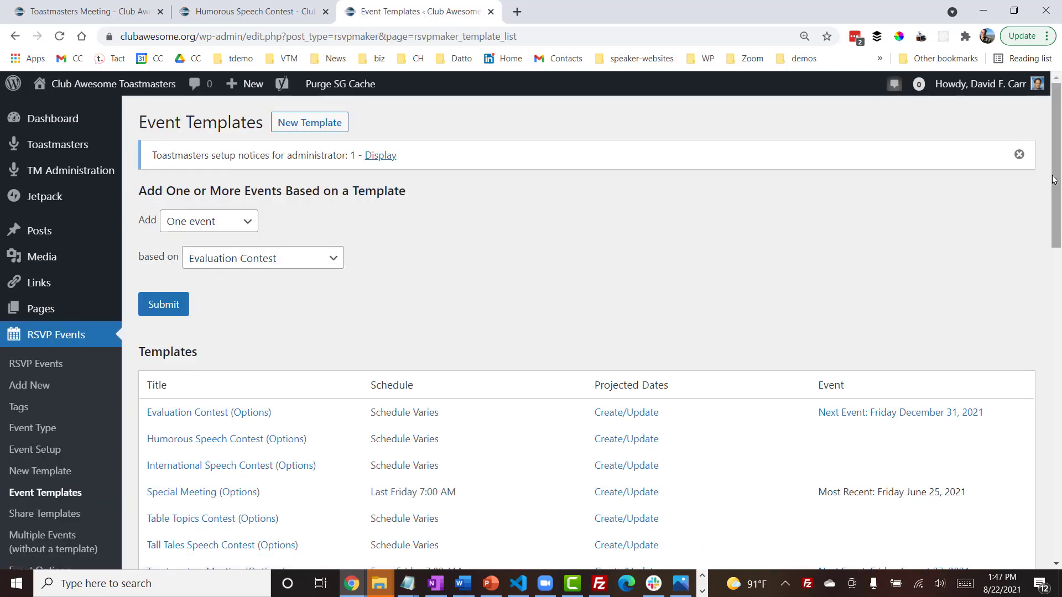
{"action": "scroll", "coordinate": [1059, 243], "scroll_direction": "down", "scroll_amount": 4}
{"action": "left_click_drag", "start_coordinate": [1061, 272], "coordinate": [1060, 263]}
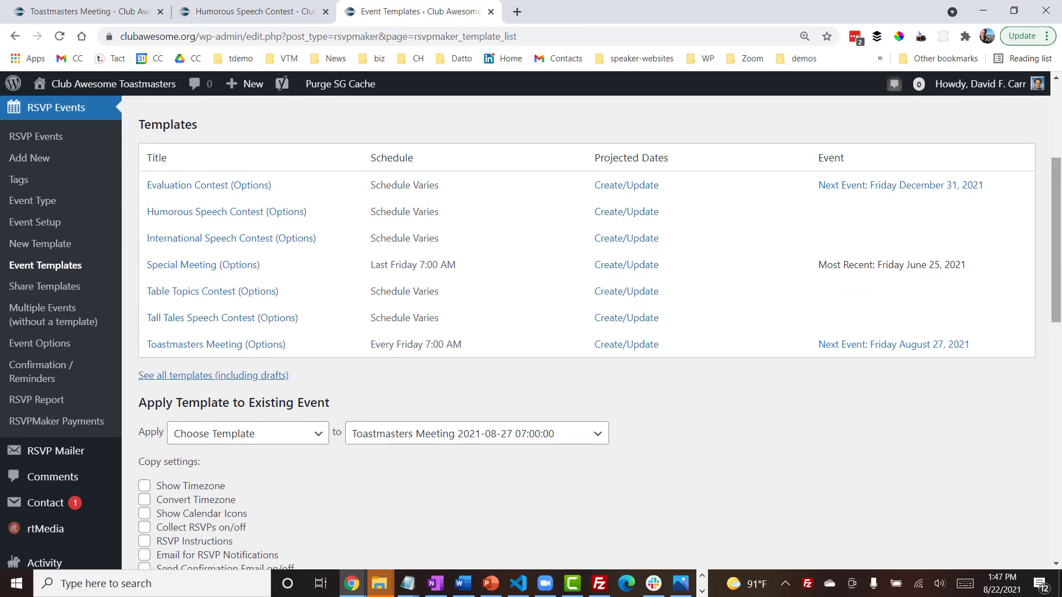
{"action": "left_click", "coordinate": [184, 192]}
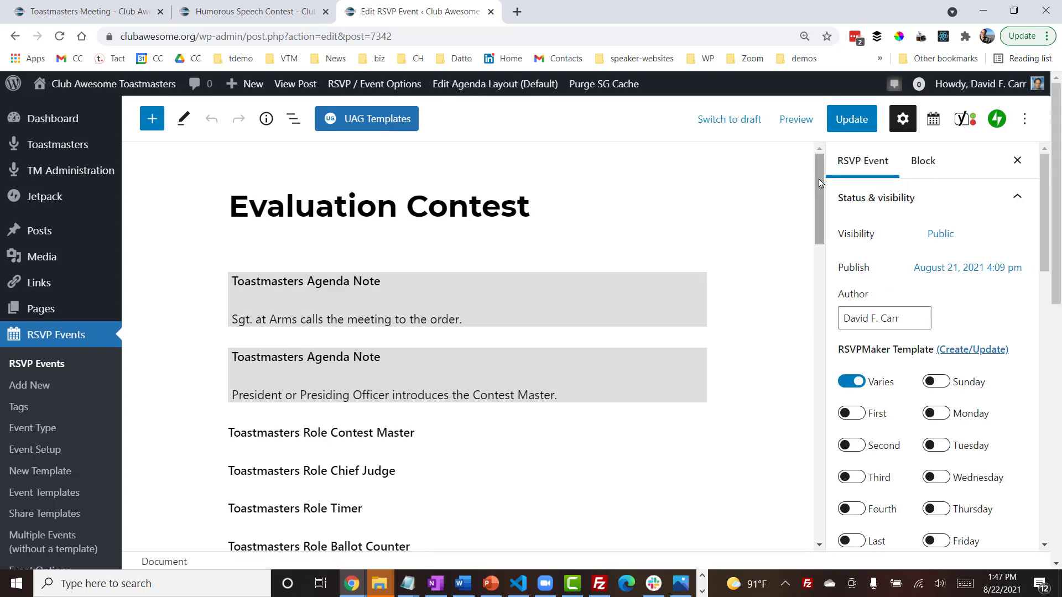
Copy all content of the Evaluation Contest template from the editor
{"action": "mouse_move", "coordinate": [818, 183]}
{"action": "left_mouse_down"}
{"action": "mouse_move", "coordinate": [827, 328]}
{"action": "mouse_move", "coordinate": [813, 170]}
{"action": "left_mouse_up"}
{"action": "left_click", "coordinate": [1025, 121]}
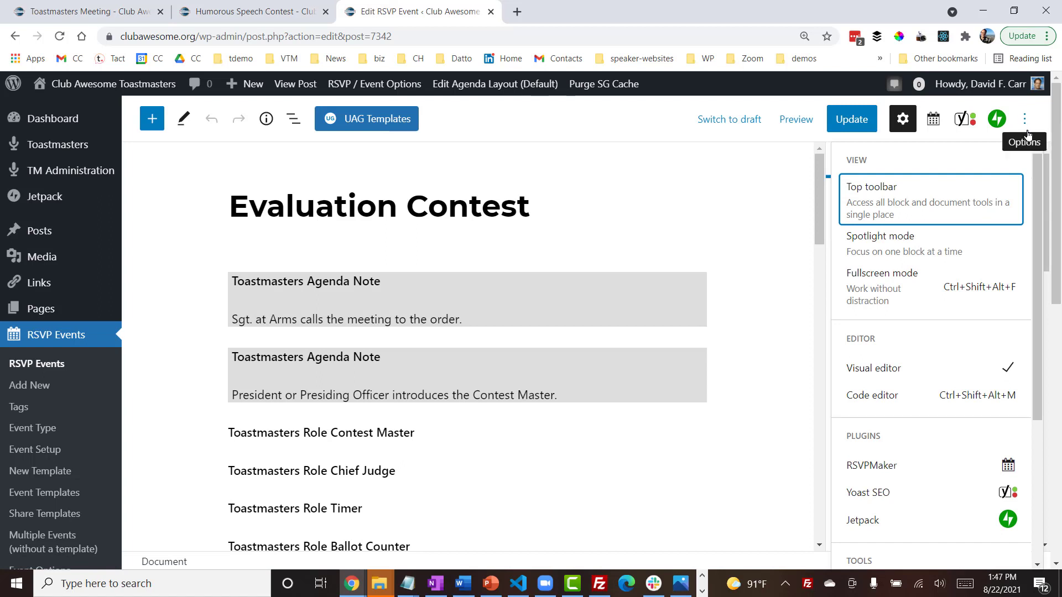
{"action": "left_click_drag", "start_coordinate": [1036, 247], "coordinate": [1045, 417]}
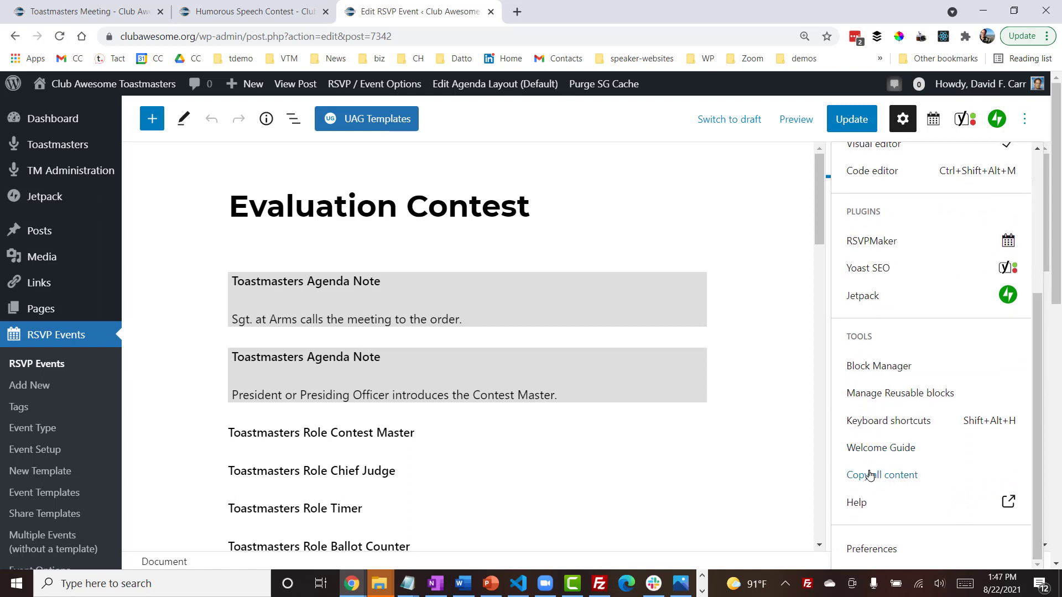
{"action": "left_click", "coordinate": [869, 476]}
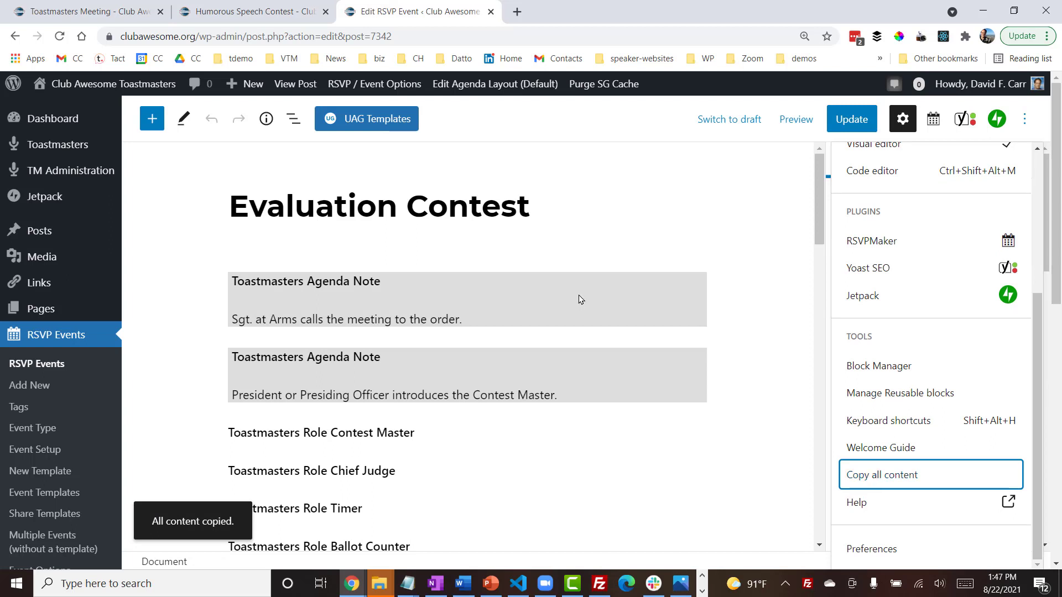
Find the Toastmasters Meeting event dated 2021-12-24 in the RSVP Events list and open it for editing
{"action": "left_click", "coordinate": [59, 364]}
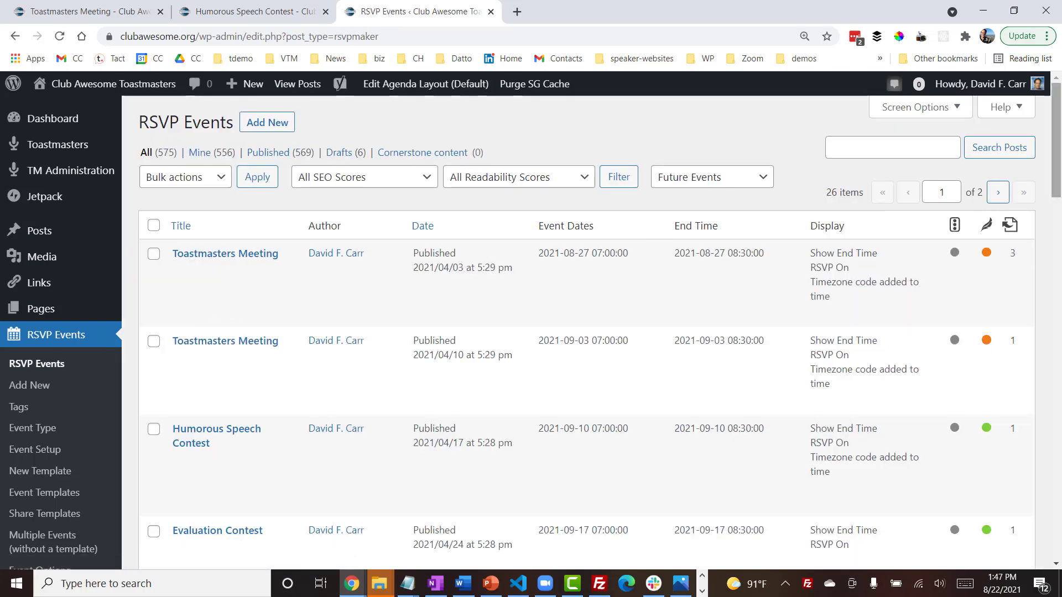
{"action": "left_click_drag", "start_coordinate": [1058, 170], "coordinate": [1058, 510]}
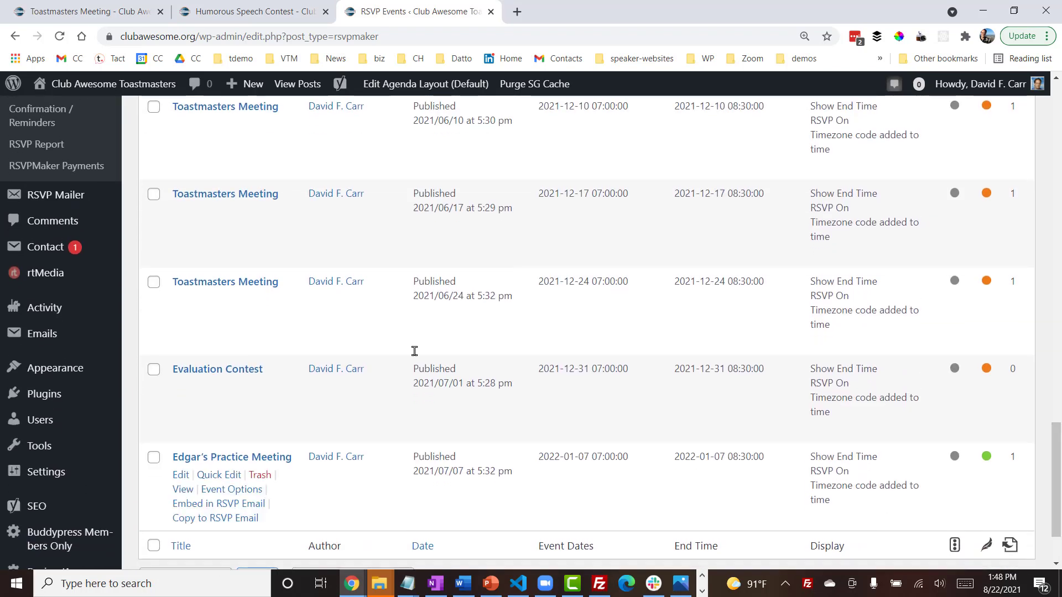
{"action": "mouse_move", "coordinate": [169, 288]}
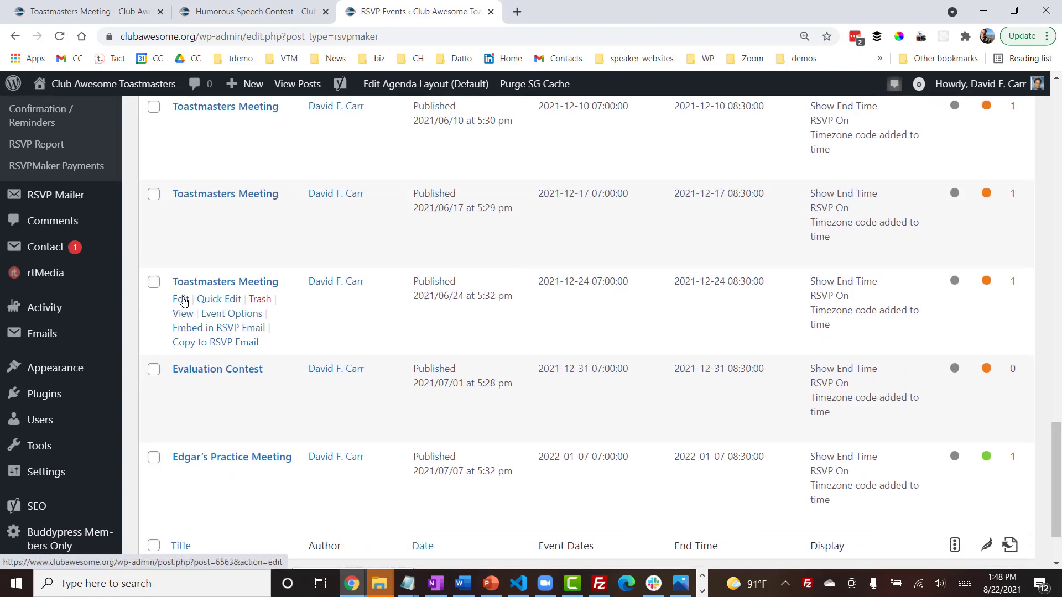
{"action": "left_click", "coordinate": [180, 300]}
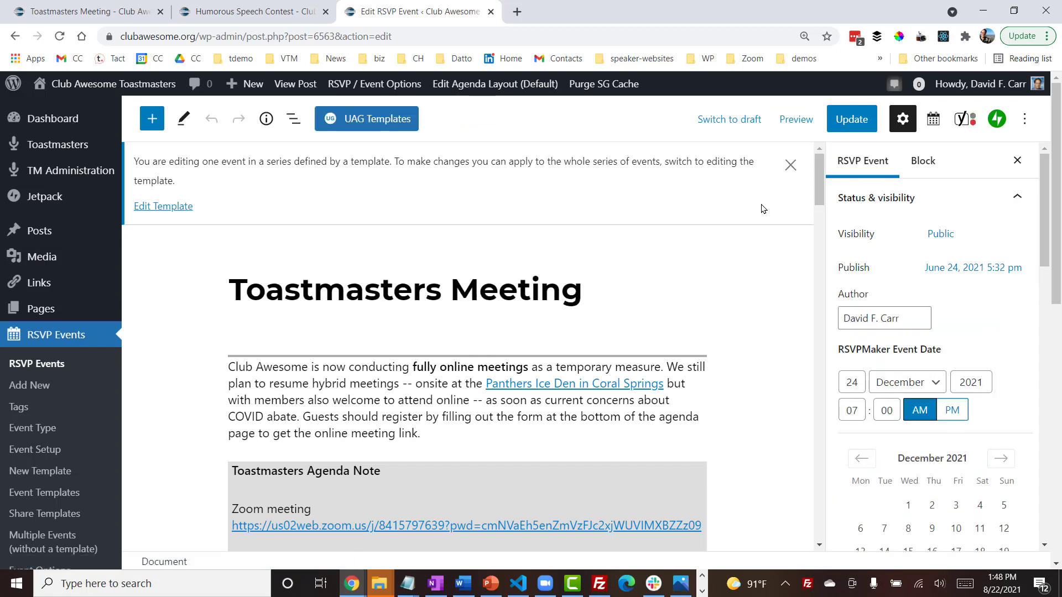
Insert a paragraph block above the Theme and Words of the Day note and paste the copied contest template content there
{"action": "left_click_drag", "start_coordinate": [817, 173], "coordinate": [816, 228]}
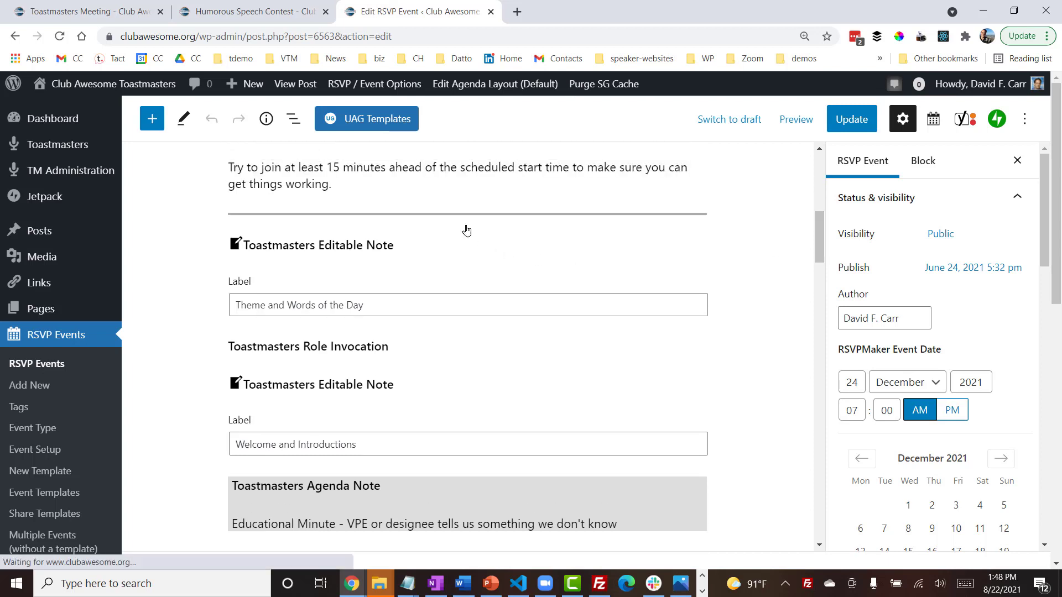
{"action": "left_click", "coordinate": [353, 243]}
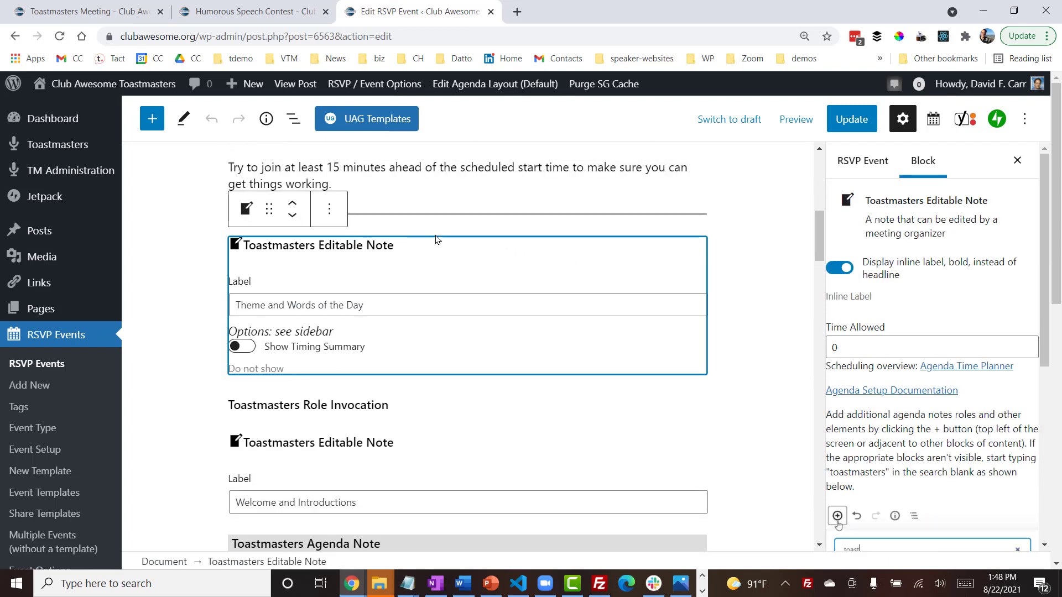
{"action": "left_click", "coordinate": [179, 292]}
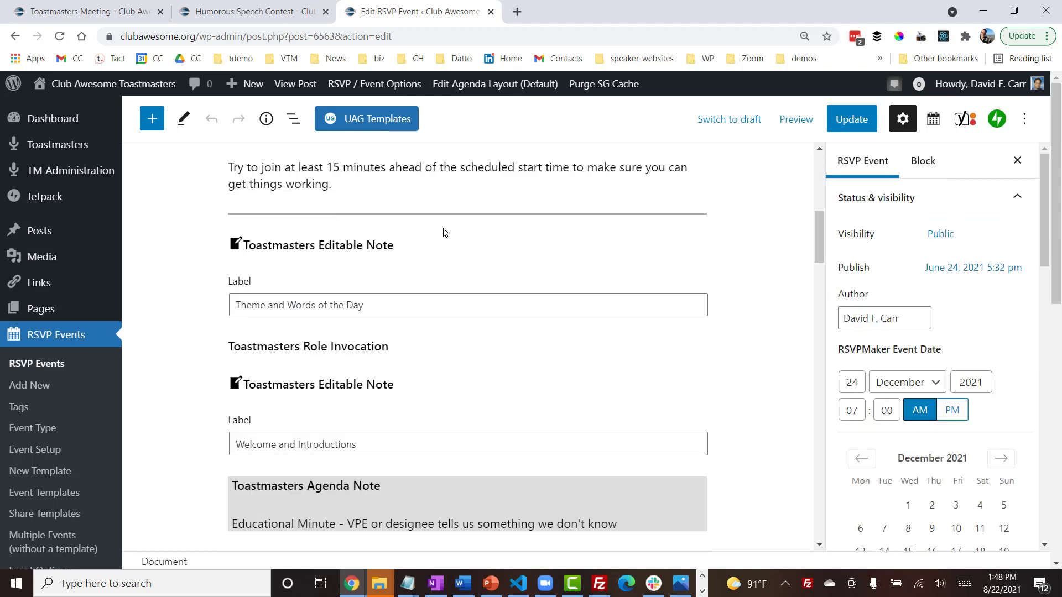
{"action": "left_click", "coordinate": [467, 227]}
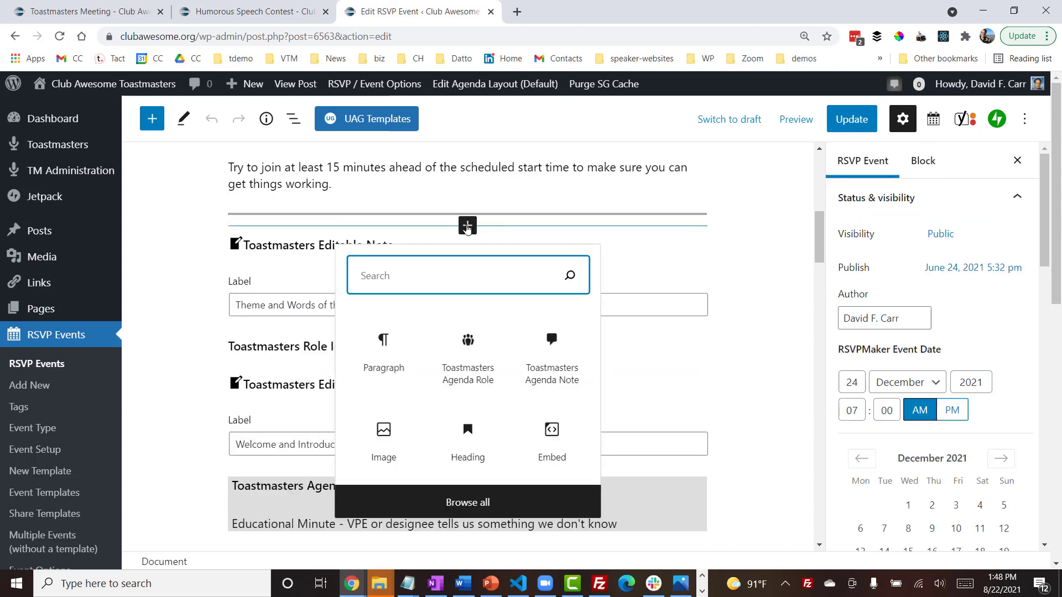
{"action": "left_click", "coordinate": [384, 354]}
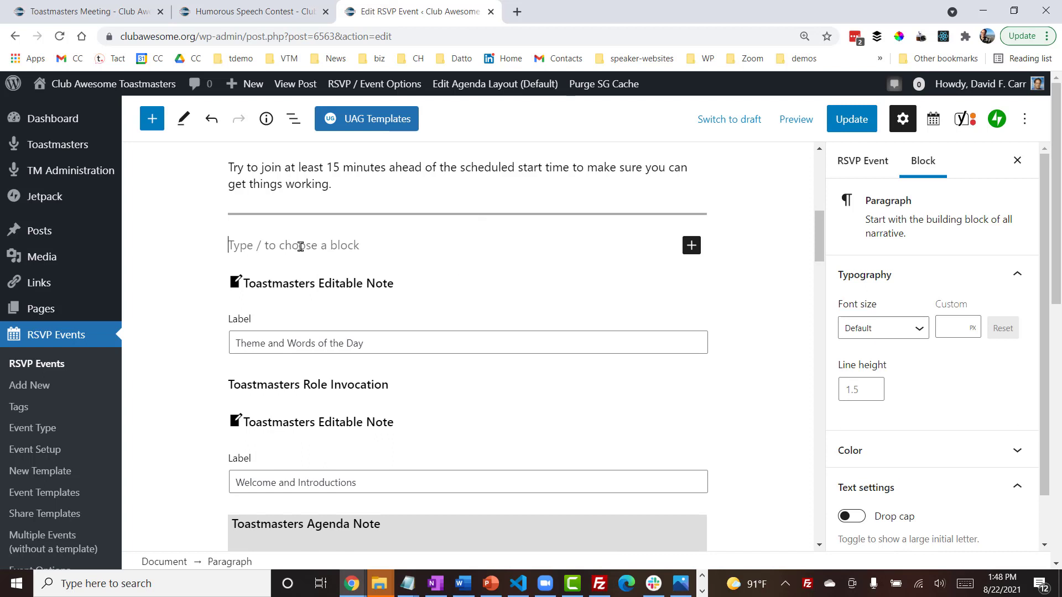
{"action": "key", "text": "BackSpace"}
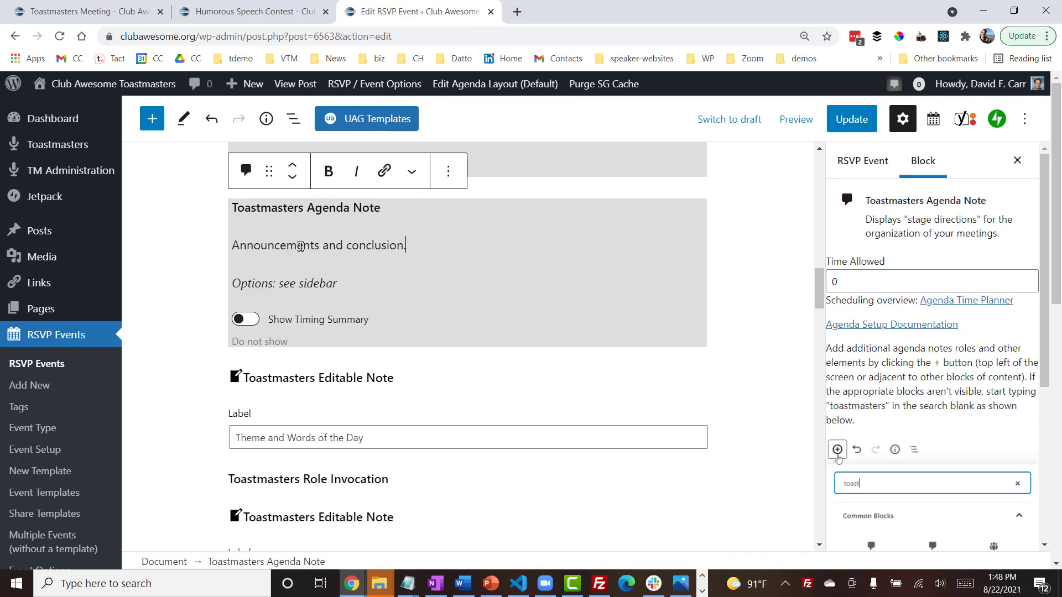
Delete the regular meeting blocks from the Theme and Words of the Day note through the President's closing agenda note
{"action": "left_click", "coordinate": [267, 383]}
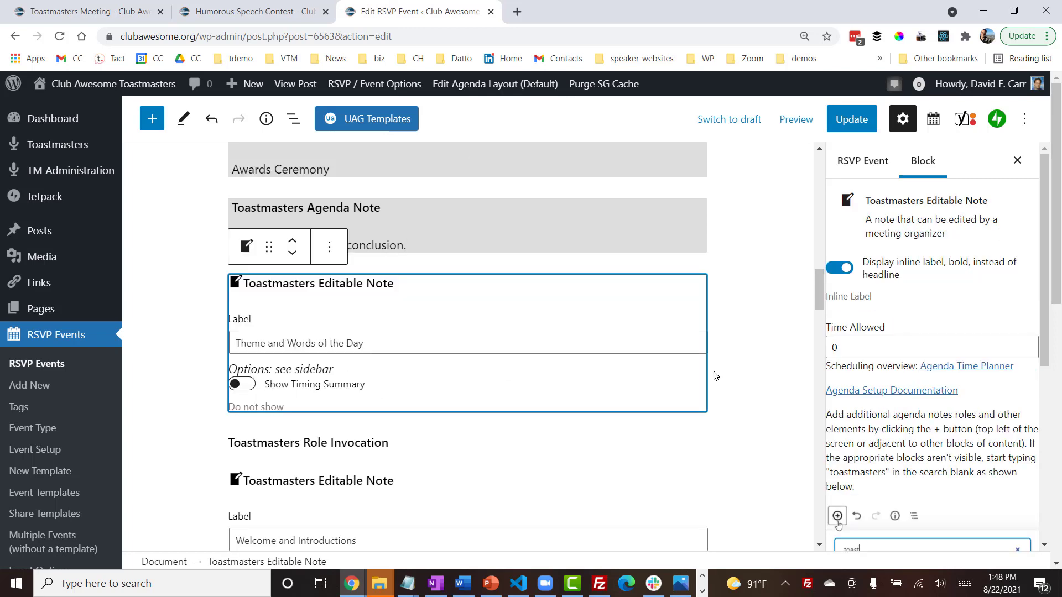
{"action": "left_click_drag", "start_coordinate": [820, 282], "coordinate": [824, 430]}
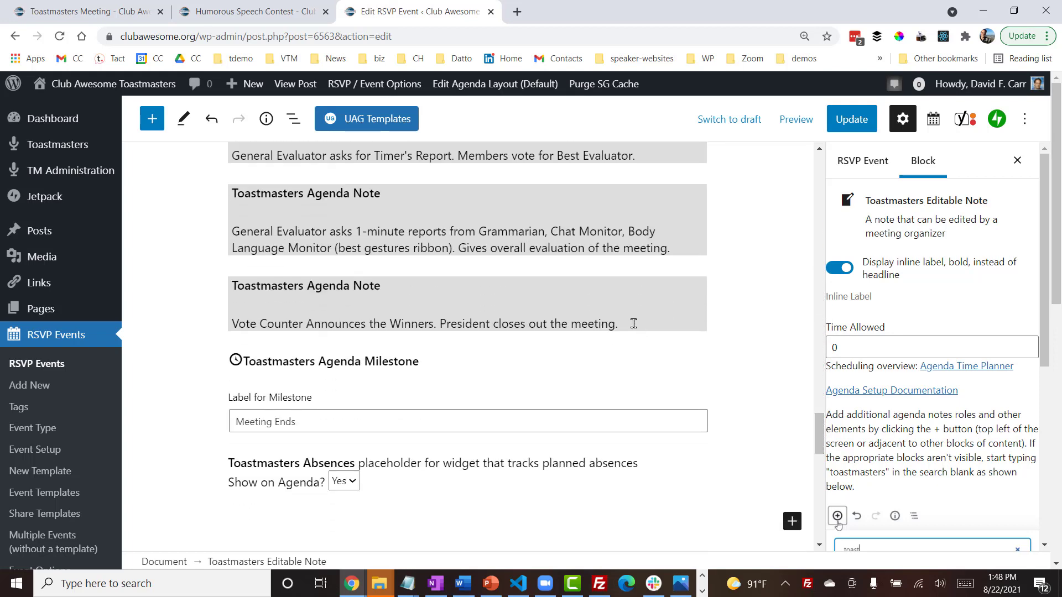
{"action": "key", "text": "ctrl+a"}
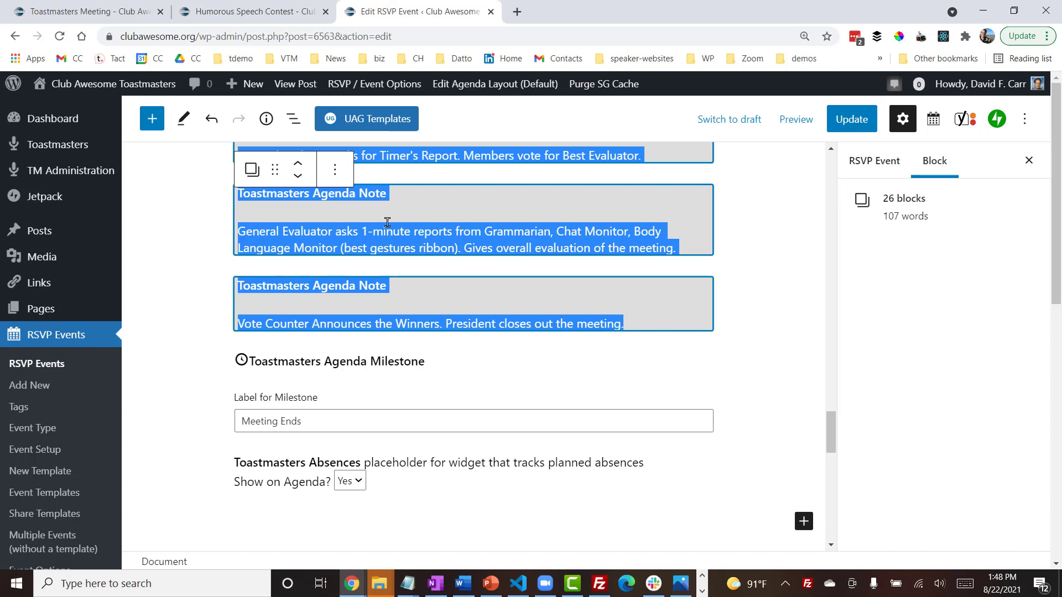
{"action": "key", "text": "ctrl+v"}
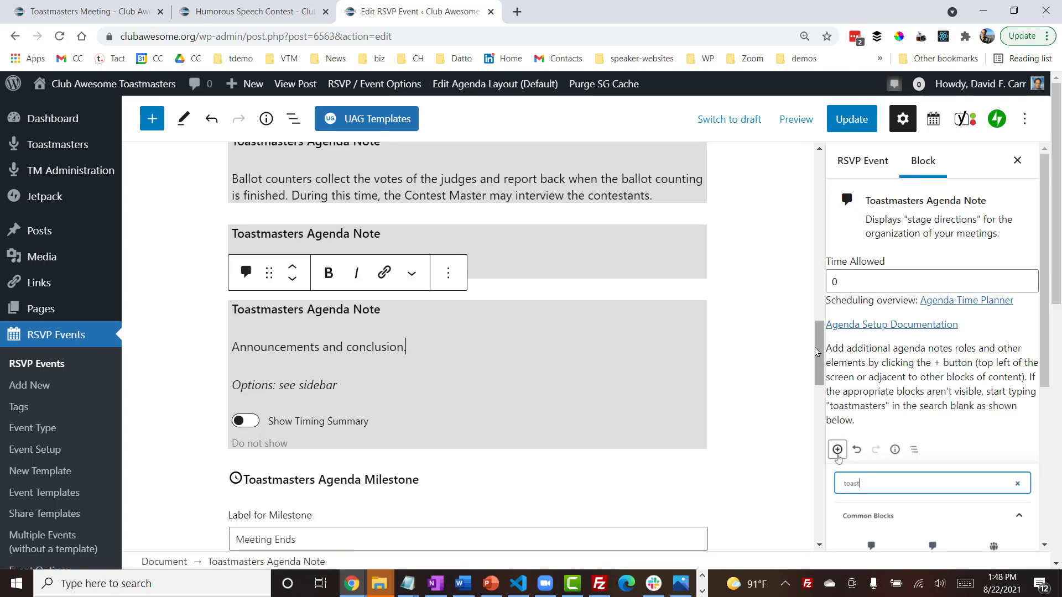
Review the whole event content to check the pasted contest agenda between the meeting introduction and the Meeting Ends milestone
{"action": "scroll", "coordinate": [814, 348], "scroll_direction": "up", "scroll_amount": 20}
{"action": "scroll", "coordinate": [815, 347], "scroll_direction": "down", "scroll_amount": 17}
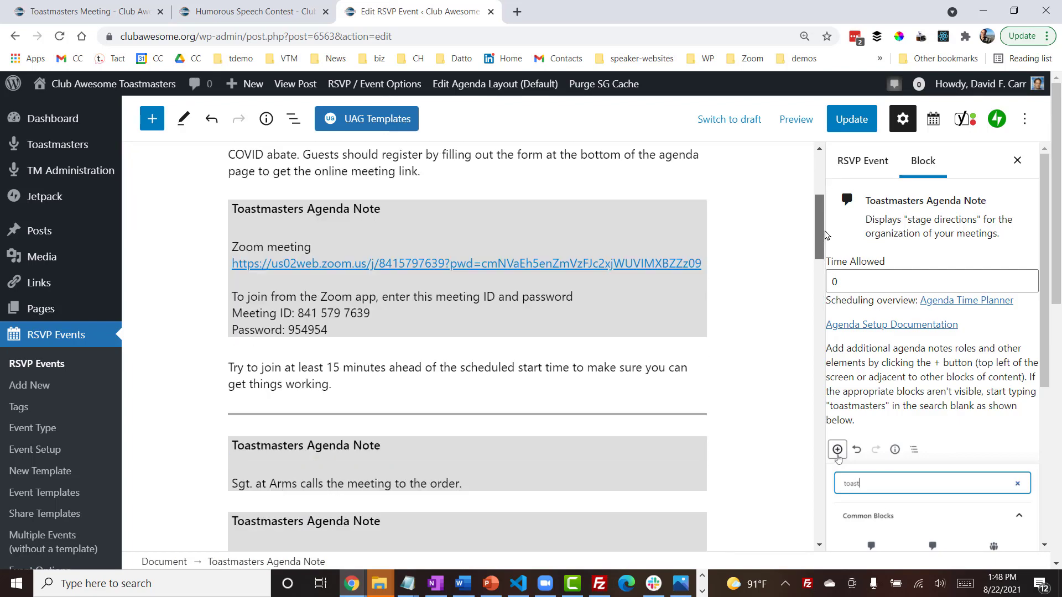
{"action": "scroll", "coordinate": [835, 340], "scroll_direction": "down", "scroll_amount": 6}
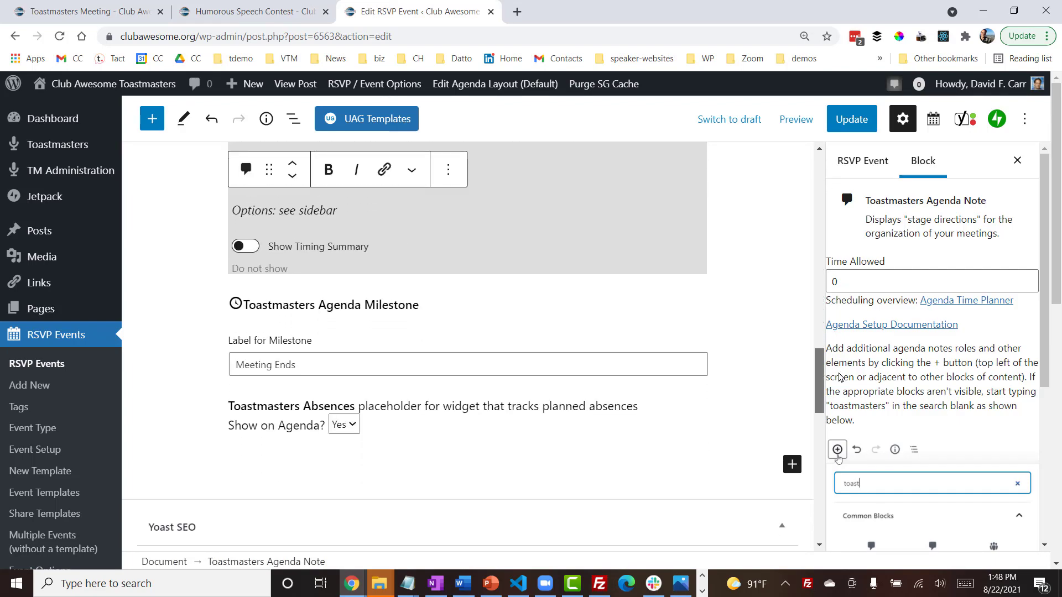
{"action": "scroll", "coordinate": [832, 279], "scroll_direction": "up", "scroll_amount": 11}
{"action": "scroll", "coordinate": [832, 279], "scroll_direction": "up", "scroll_amount": 8}
{"action": "scroll", "coordinate": [830, 299], "scroll_direction": "down", "scroll_amount": 10}
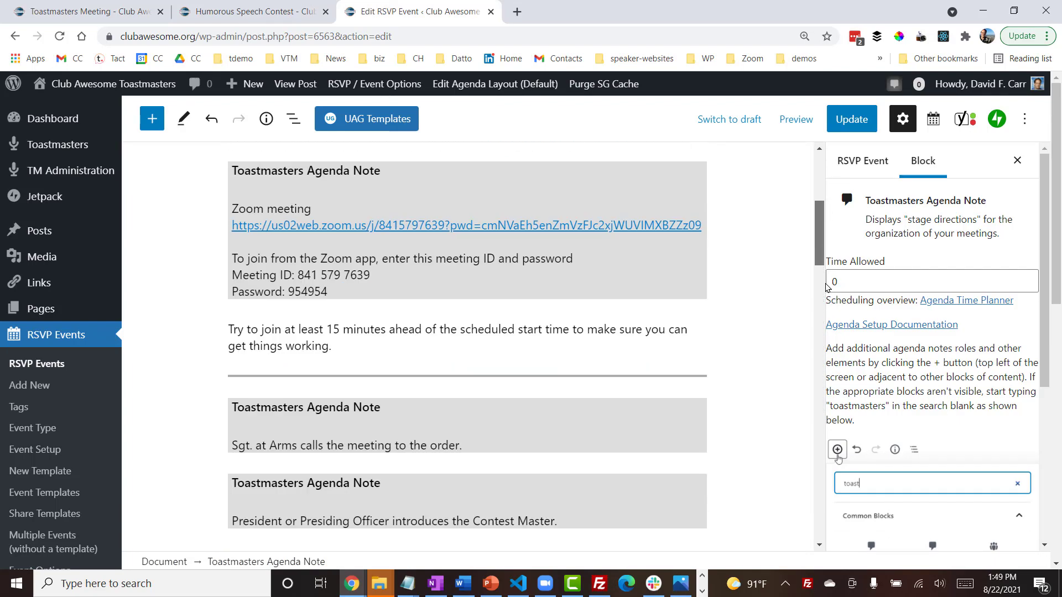
{"action": "scroll", "coordinate": [829, 316], "scroll_direction": "down", "scroll_amount": 5}
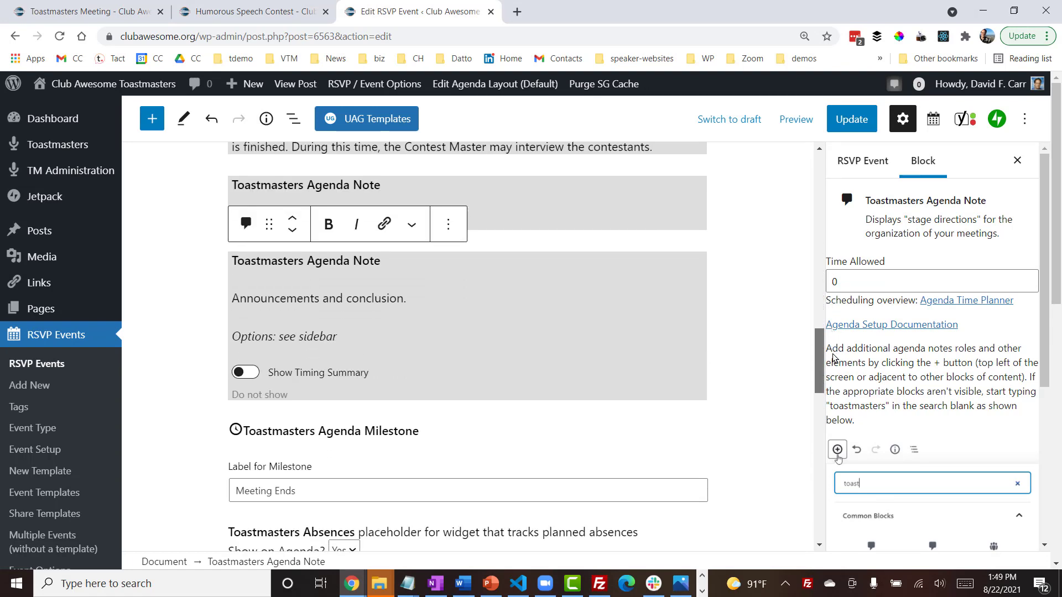
{"action": "scroll", "coordinate": [826, 327], "scroll_direction": "up", "scroll_amount": 3}
{"action": "scroll", "coordinate": [827, 328], "scroll_direction": "up", "scroll_amount": 2}
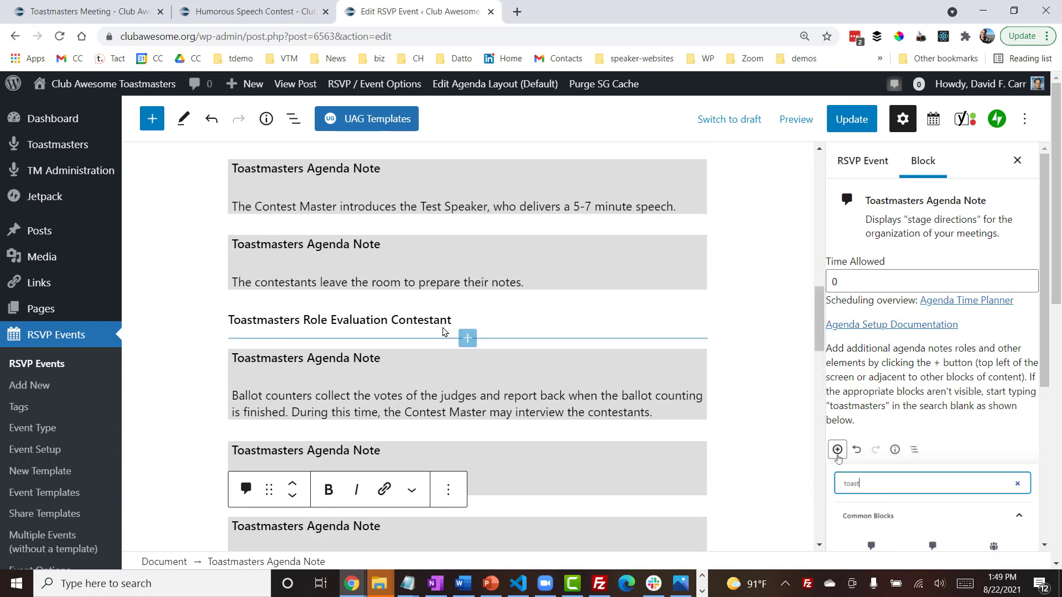
Save the updated event and show the timing summary for the Evaluation Contestant role to examine the schedule
{"action": "left_click", "coordinate": [426, 319]}
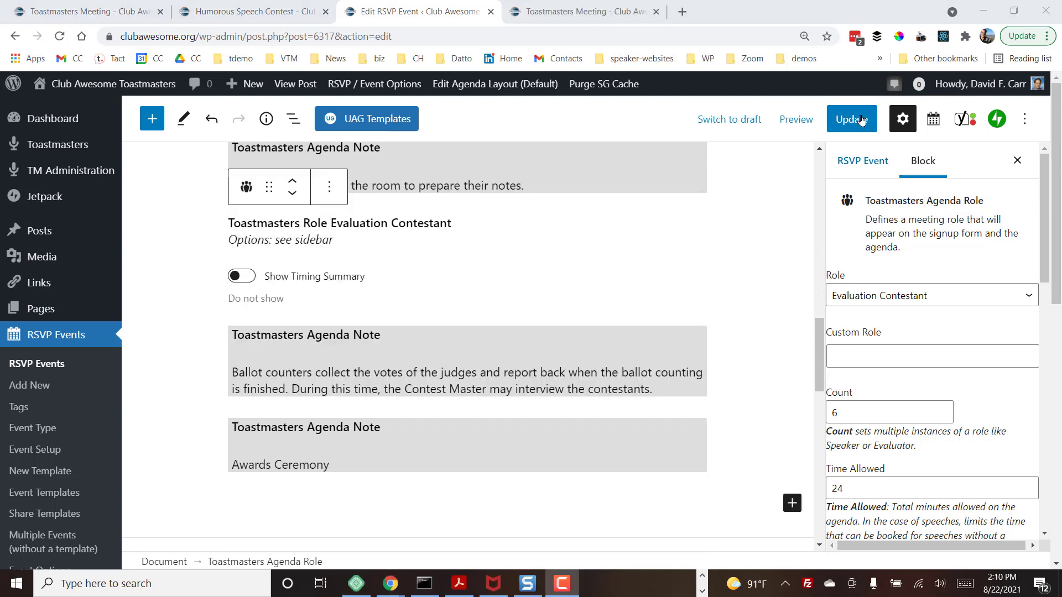
{"action": "left_click", "coordinate": [852, 119]}
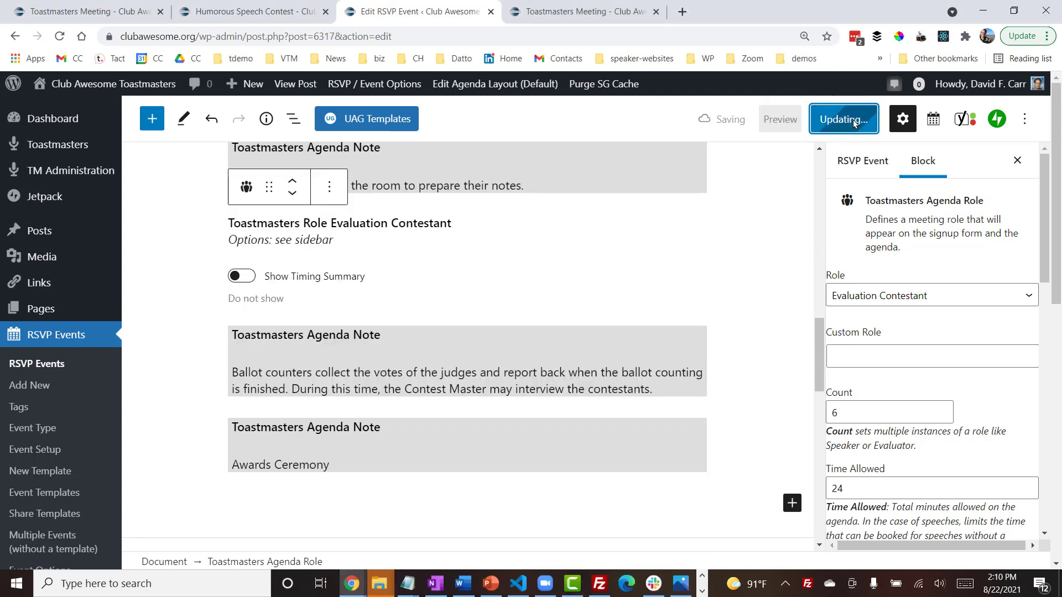
{"action": "left_click", "coordinate": [248, 278]}
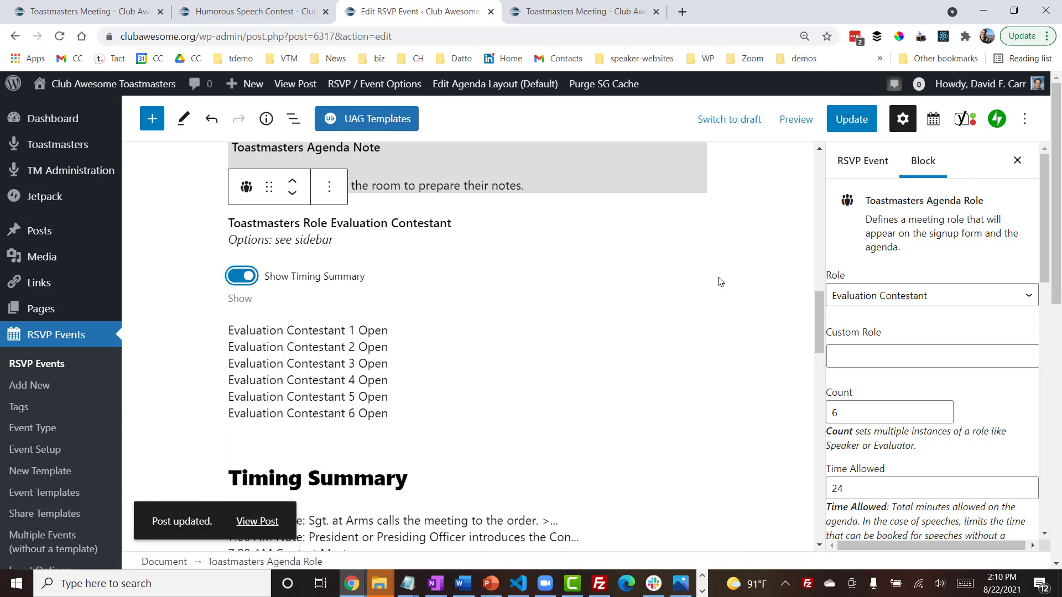
{"action": "left_click_drag", "start_coordinate": [818, 309], "coordinate": [812, 355]}
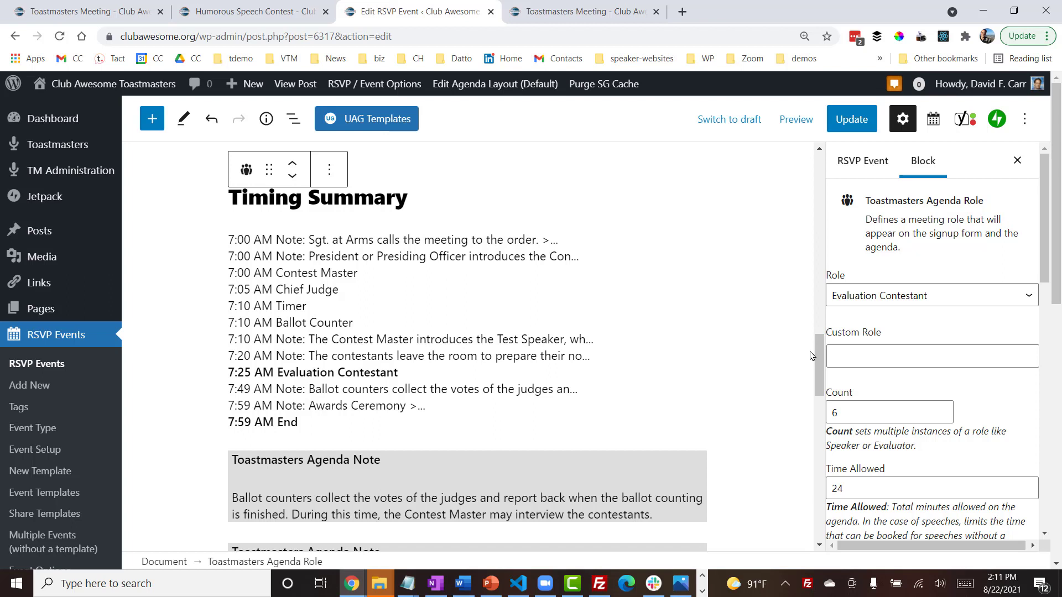
Add a Toastmasters Agenda Role block after the Awards Ceremony note and set its role to Topics Master
{"action": "left_click_drag", "start_coordinate": [815, 354], "coordinate": [820, 392]}
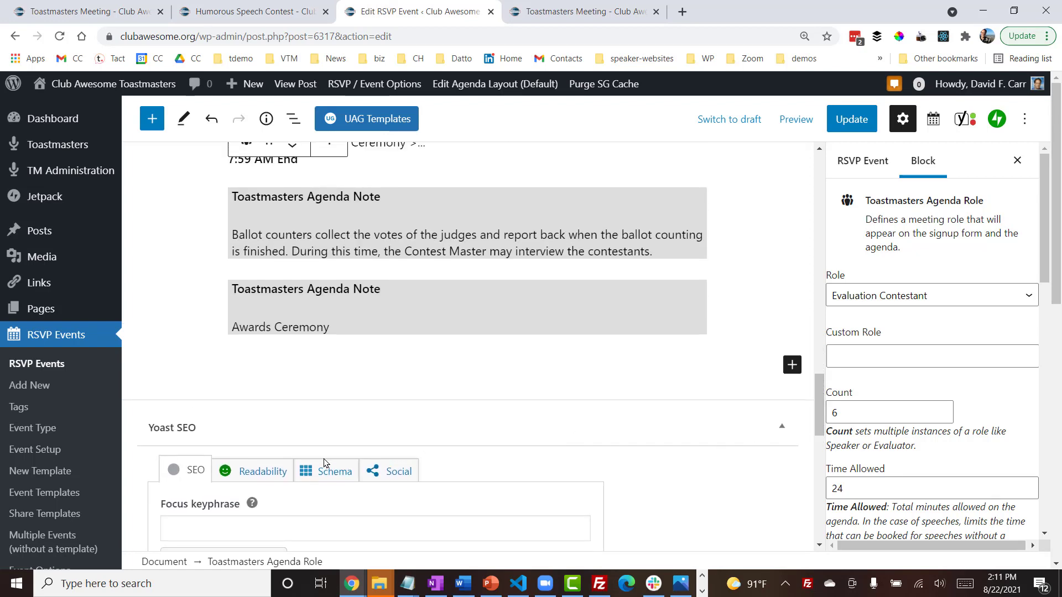
{"action": "left_click", "coordinate": [244, 361]}
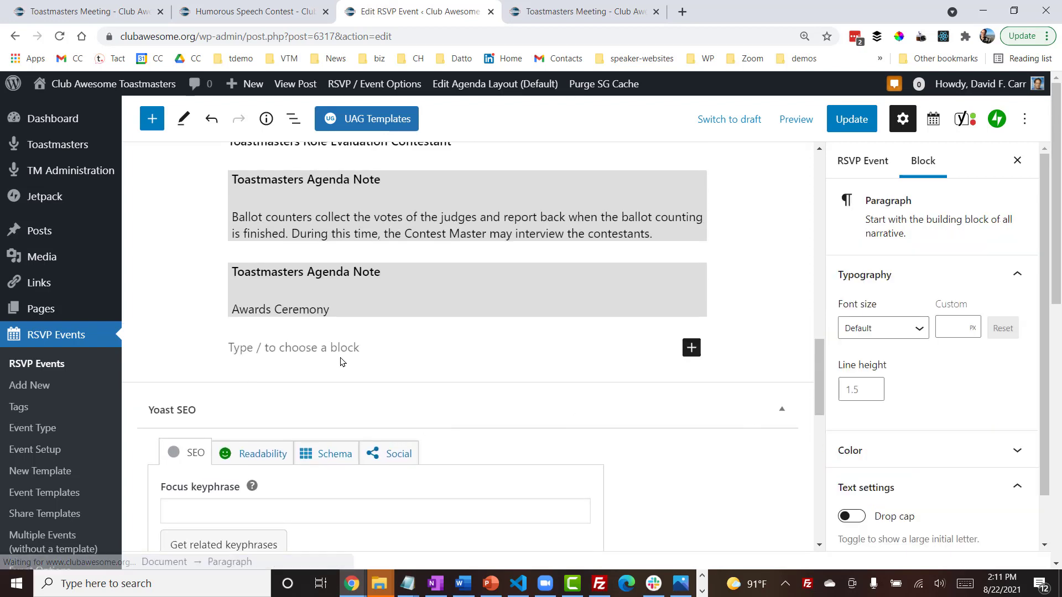
{"action": "left_click", "coordinate": [692, 349]}
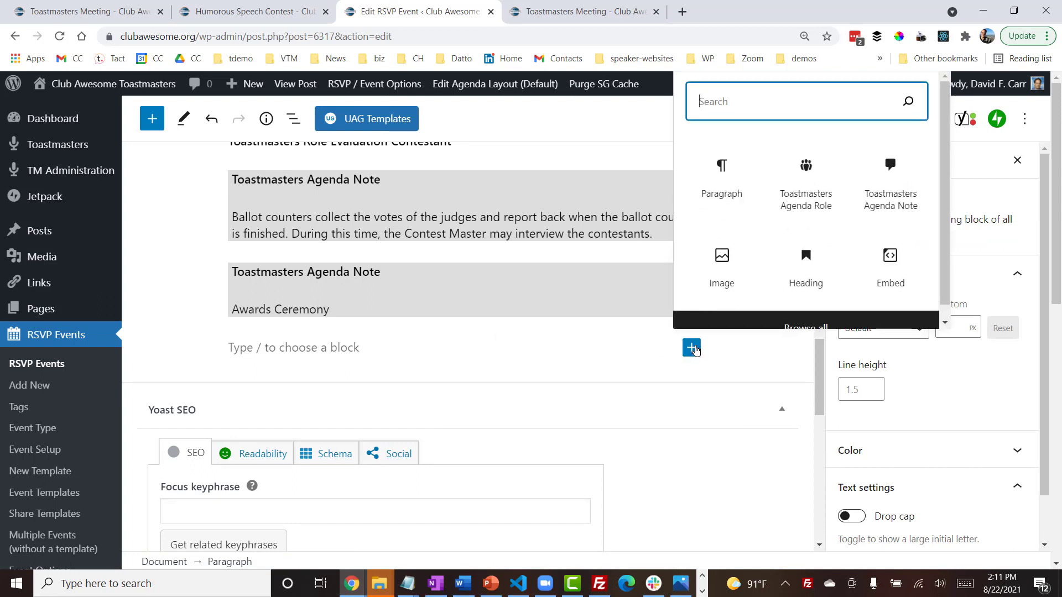
{"action": "left_click", "coordinate": [810, 186]}
{"action": "left_click", "coordinate": [911, 297]}
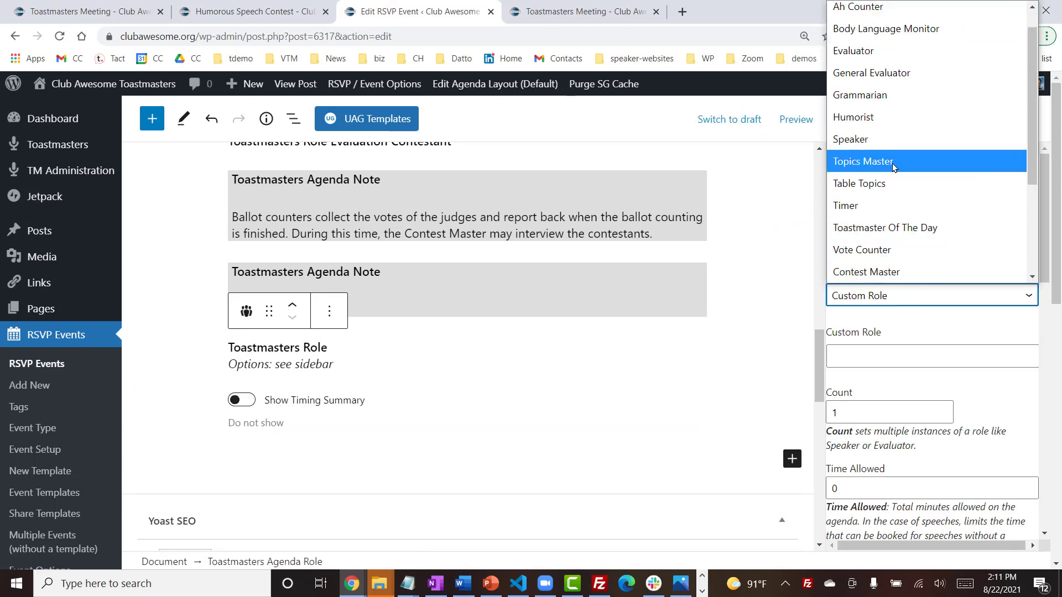
{"action": "left_click", "coordinate": [890, 162]}
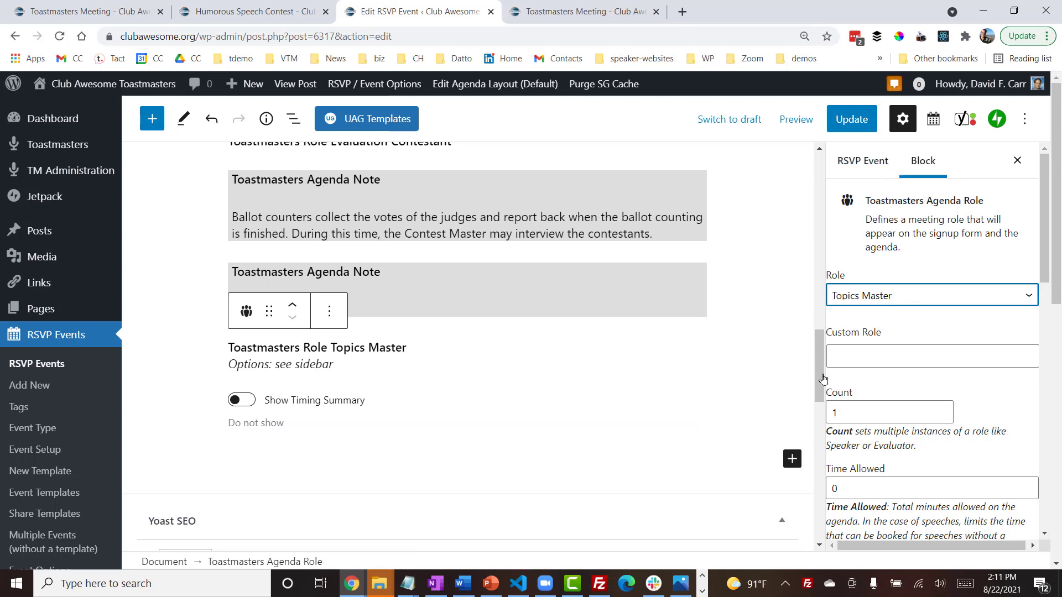
Set the Topics Master role's time allowed to 15 and update the event
{"action": "left_click", "coordinate": [859, 412]}
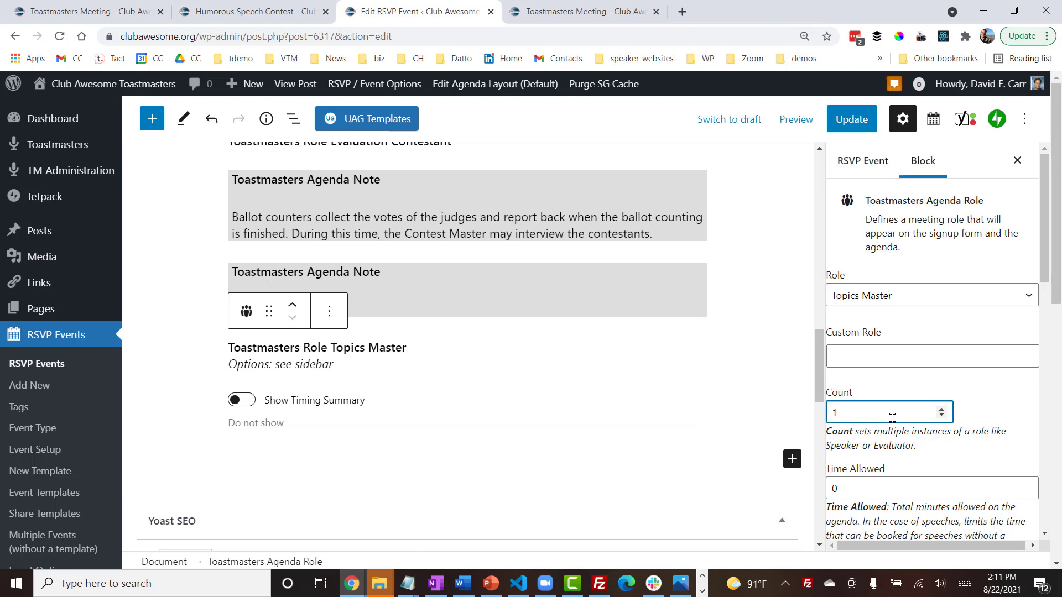
{"action": "left_click", "coordinate": [861, 493]}
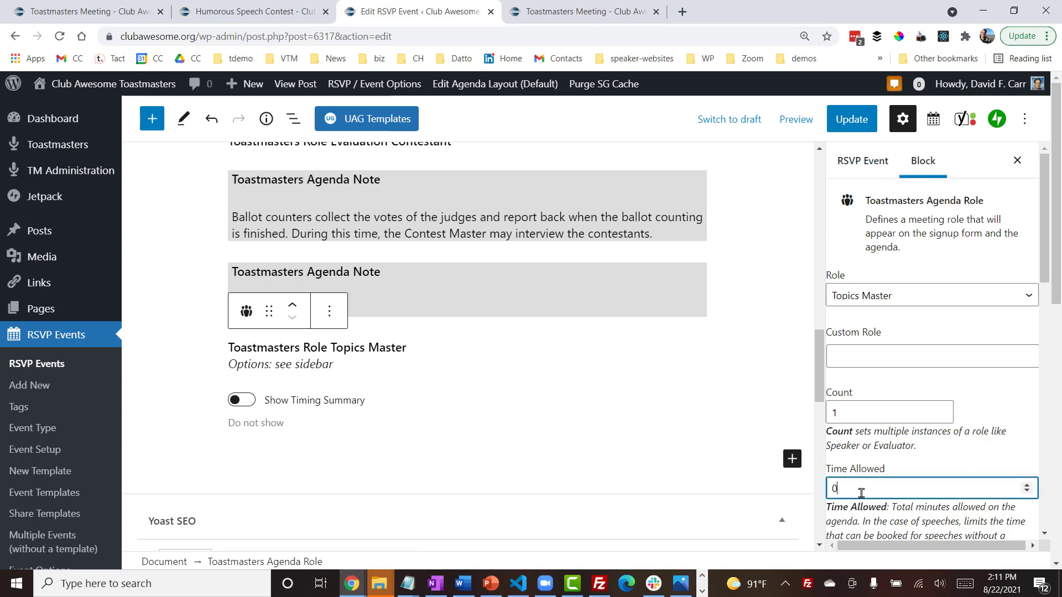
{"action": "key", "text": "BackSpace"}
{"action": "type", "text": "15"}
{"action": "left_click", "coordinate": [847, 120]}
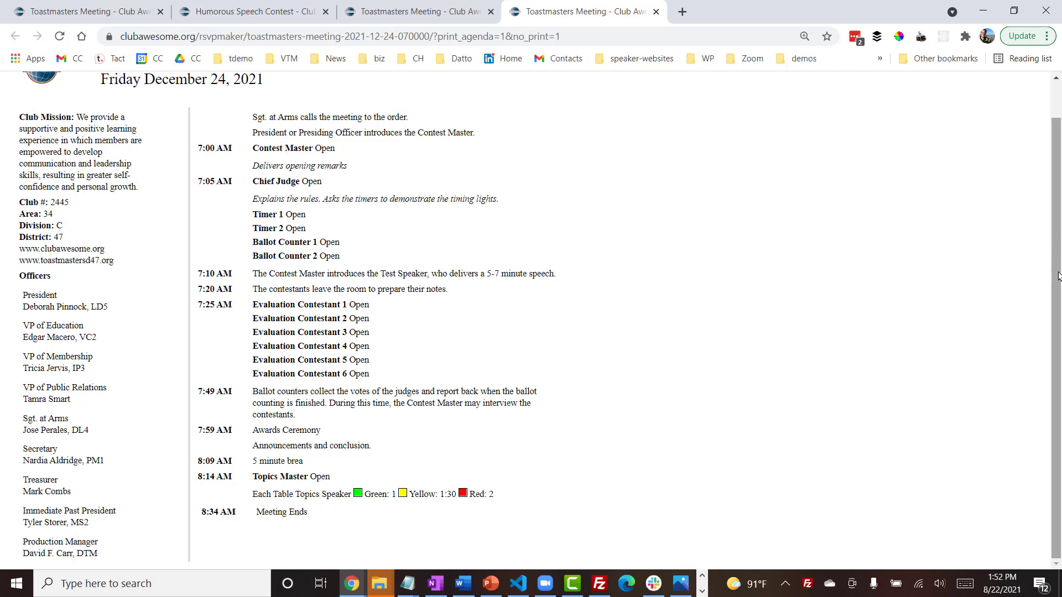
Return from the December 24 agenda to the event page and open the Create/Update page for the Humorous Speech Contest template
{"action": "left_click_drag", "start_coordinate": [1058, 275], "coordinate": [1059, 171]}
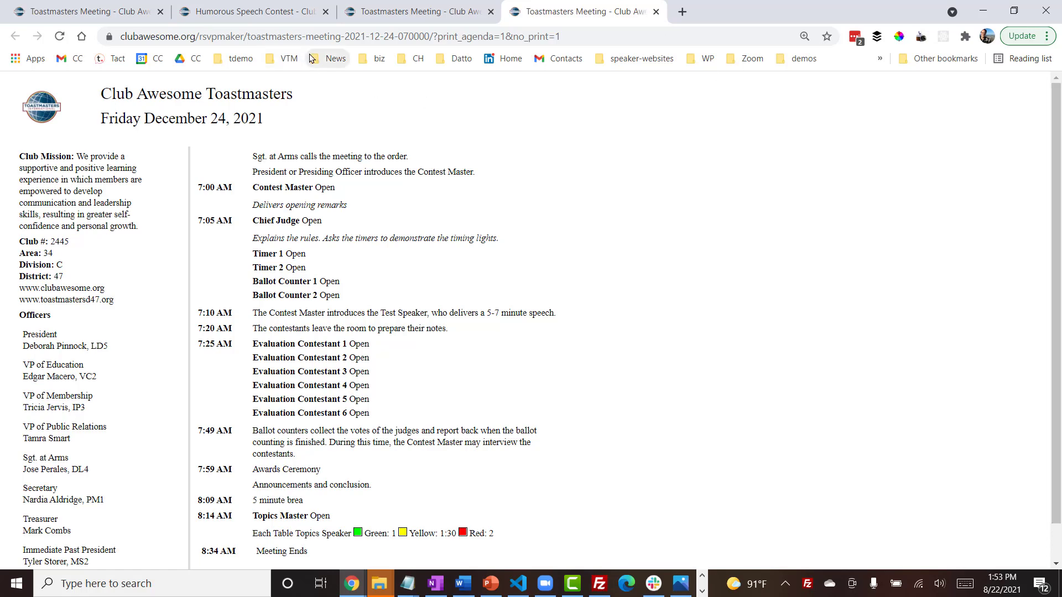
{"action": "left_click", "coordinate": [407, 14]}
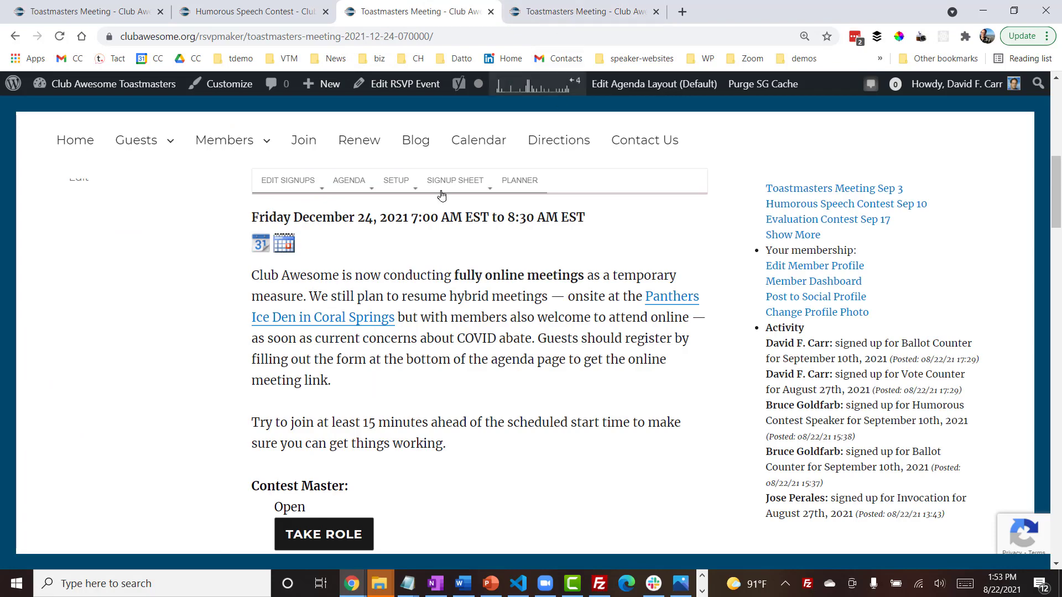
{"action": "mouse_move", "coordinate": [323, 90]}
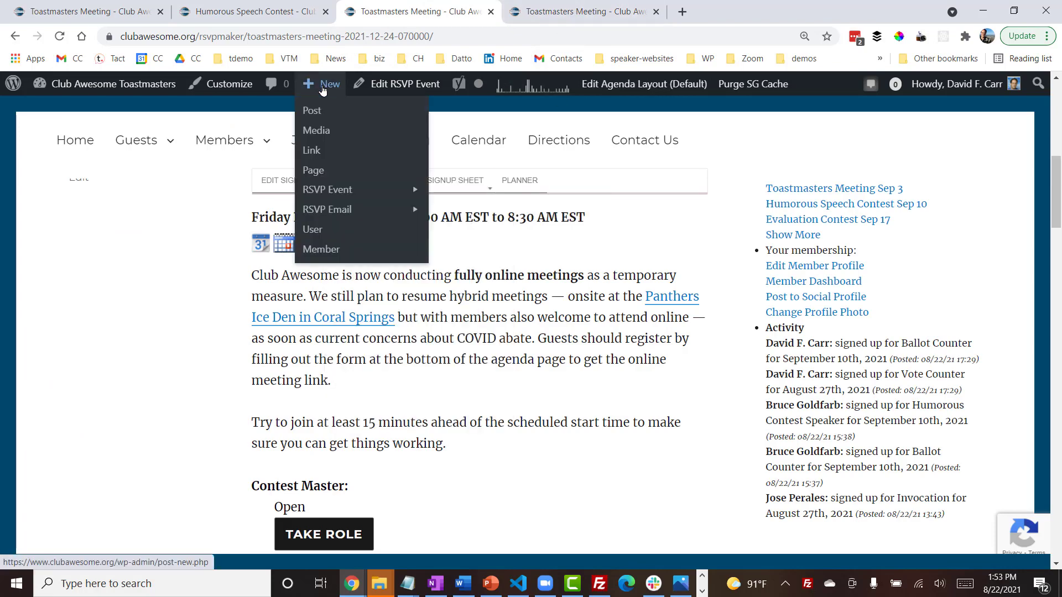
{"action": "mouse_move", "coordinate": [340, 189]}
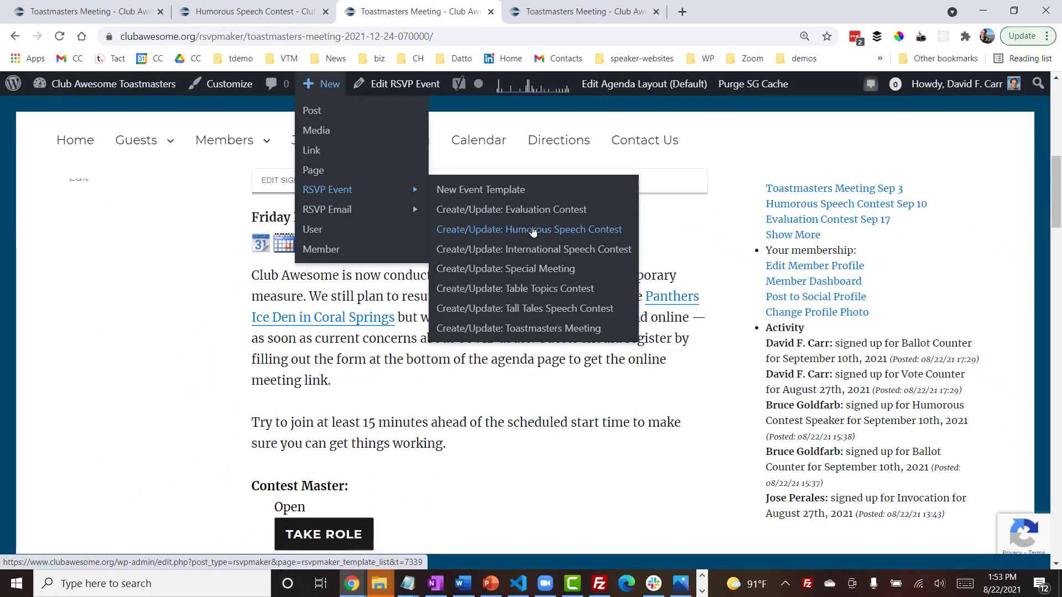
{"action": "left_click", "coordinate": [532, 231]}
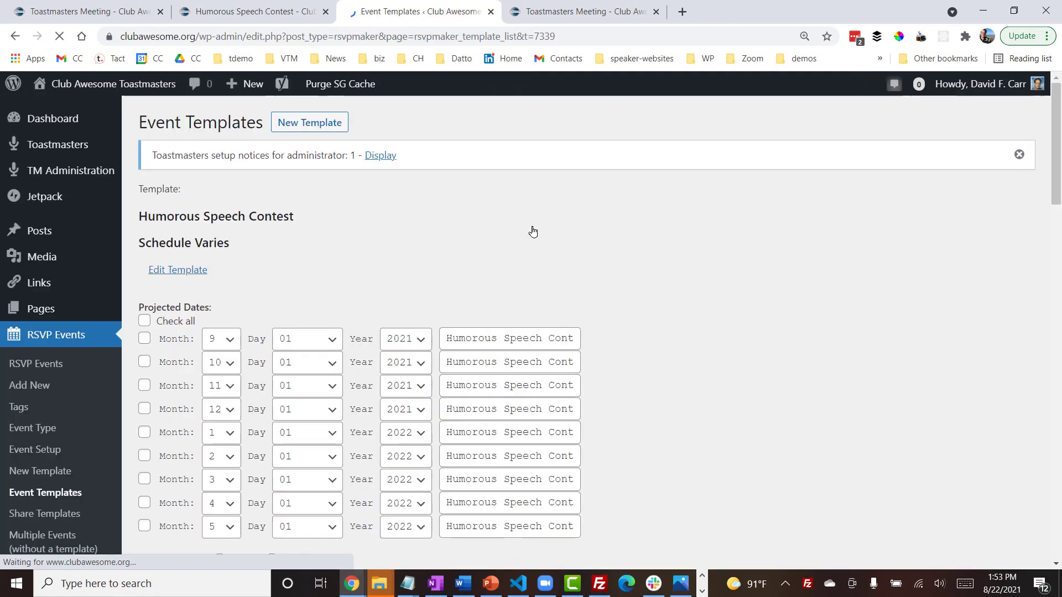
Create a published Humorous Speech Contest event from the template for September 14, 2021
{"action": "left_click", "coordinate": [144, 339]}
{"action": "left_click", "coordinate": [316, 340]}
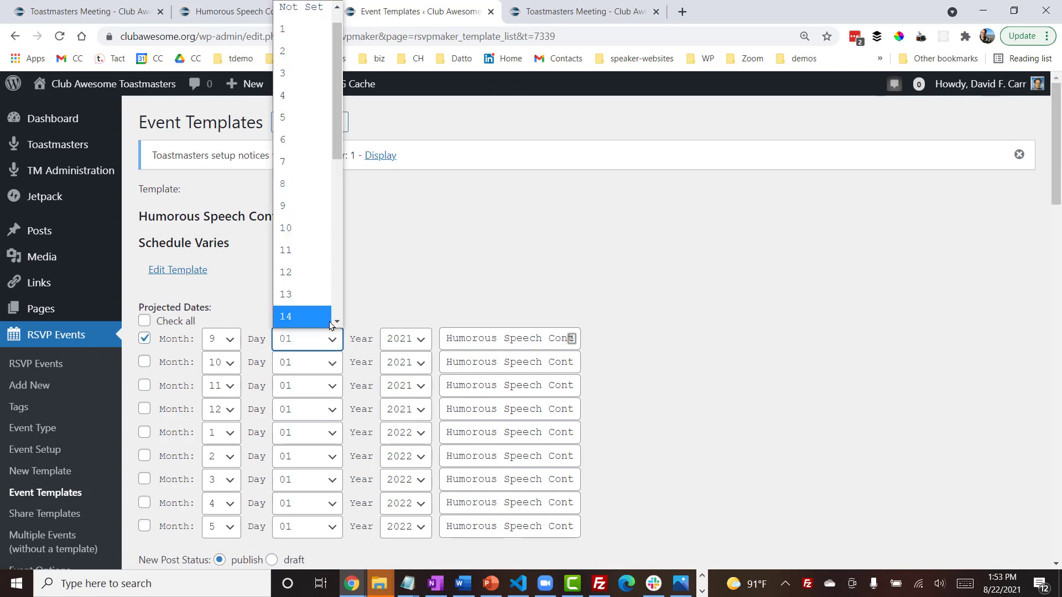
{"action": "left_click", "coordinate": [317, 317]}
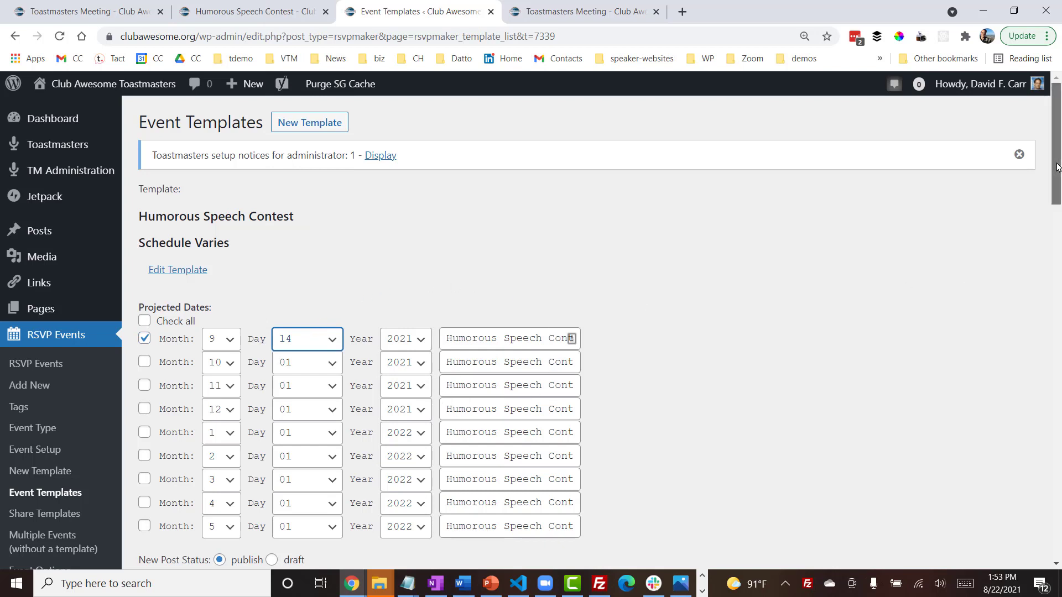
{"action": "left_click_drag", "start_coordinate": [1057, 167], "coordinate": [1057, 198]}
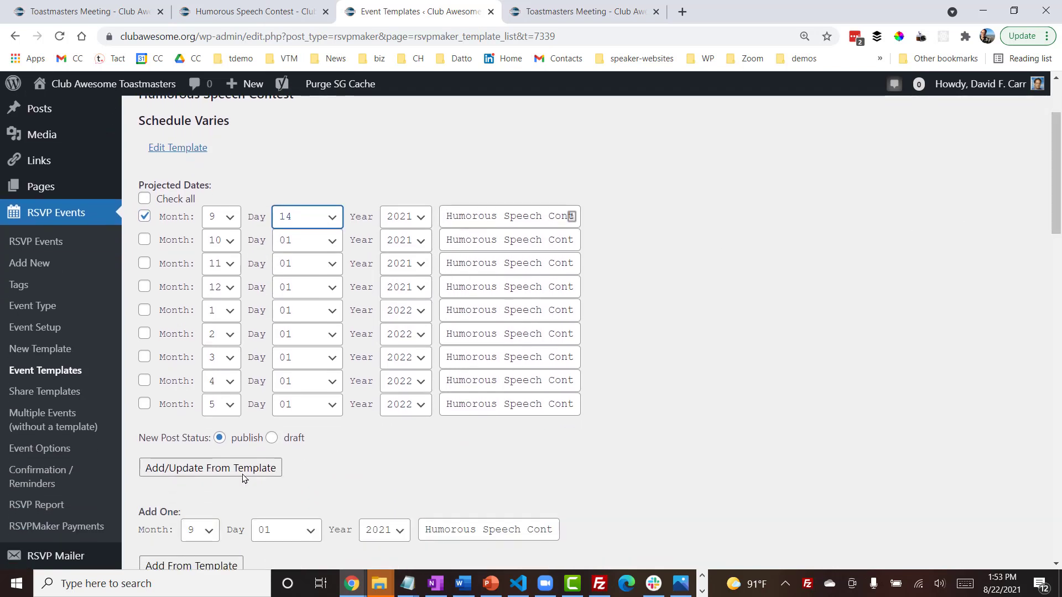
{"action": "left_click", "coordinate": [210, 468]}
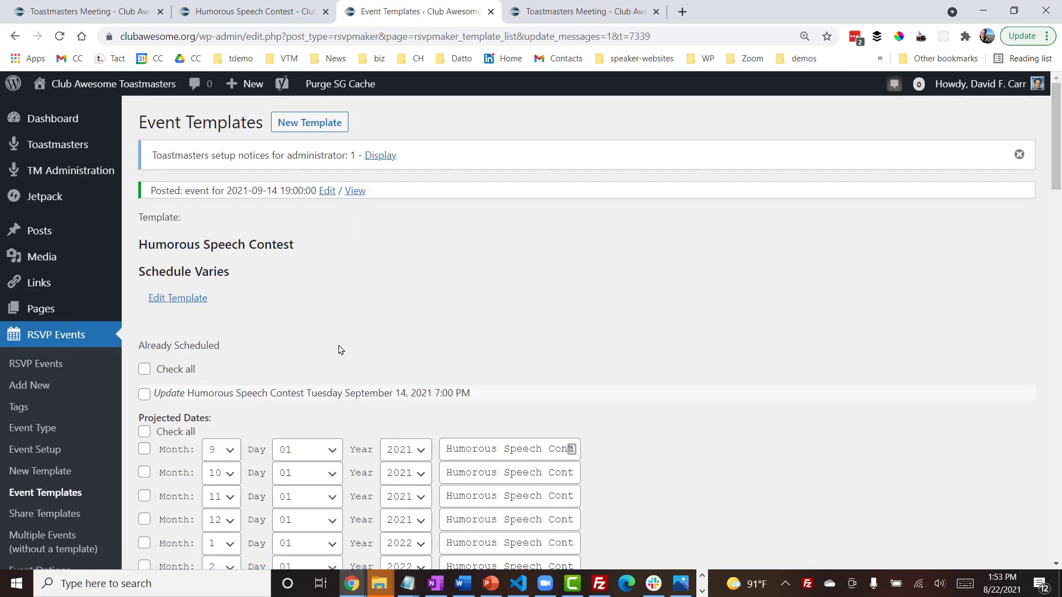
Start adding one new event based on the Table Topics Contest template from the Event Setup page
{"action": "left_click", "coordinate": [46, 391]}
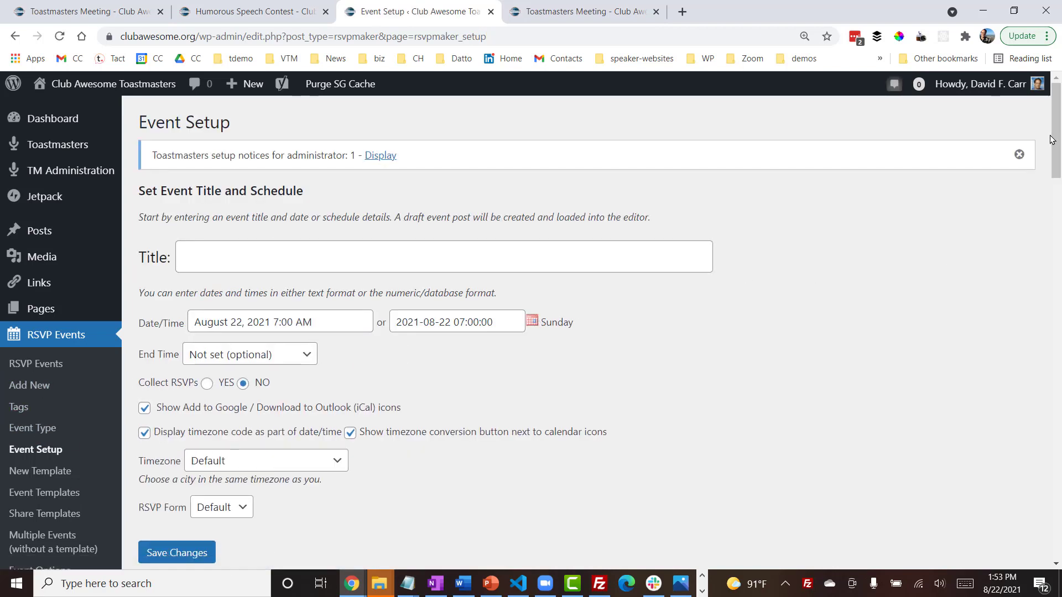
{"action": "left_click_drag", "start_coordinate": [1054, 146], "coordinate": [1056, 213]}
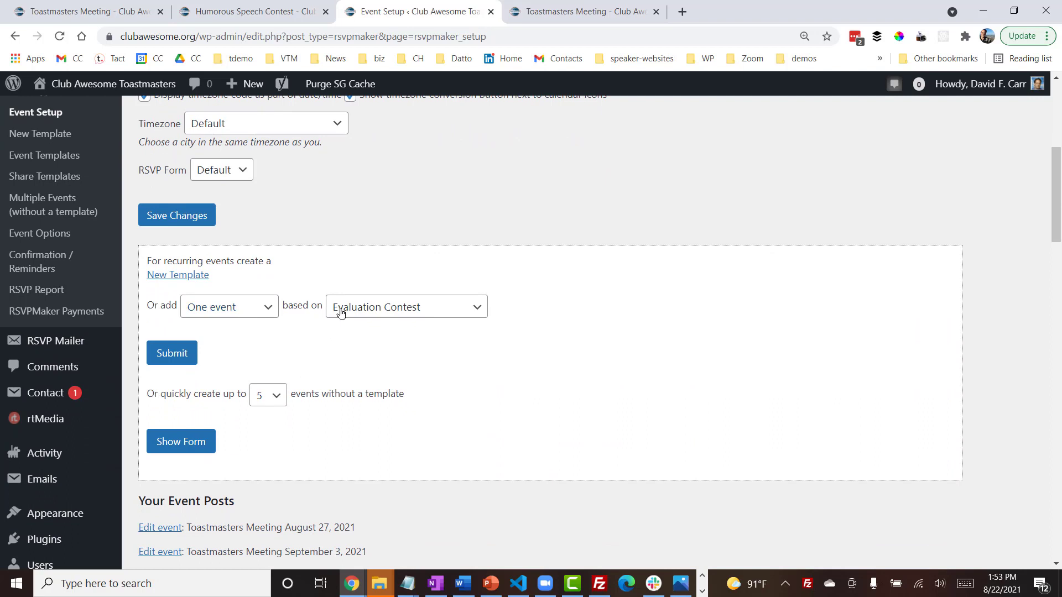
{"action": "left_click", "coordinate": [378, 314]}
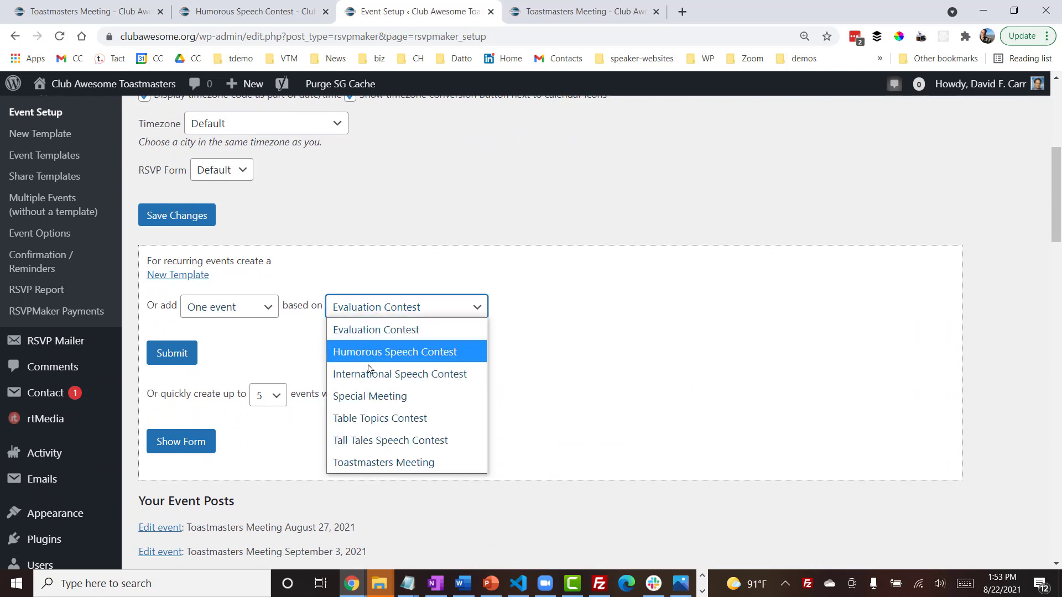
{"action": "left_click", "coordinate": [373, 424]}
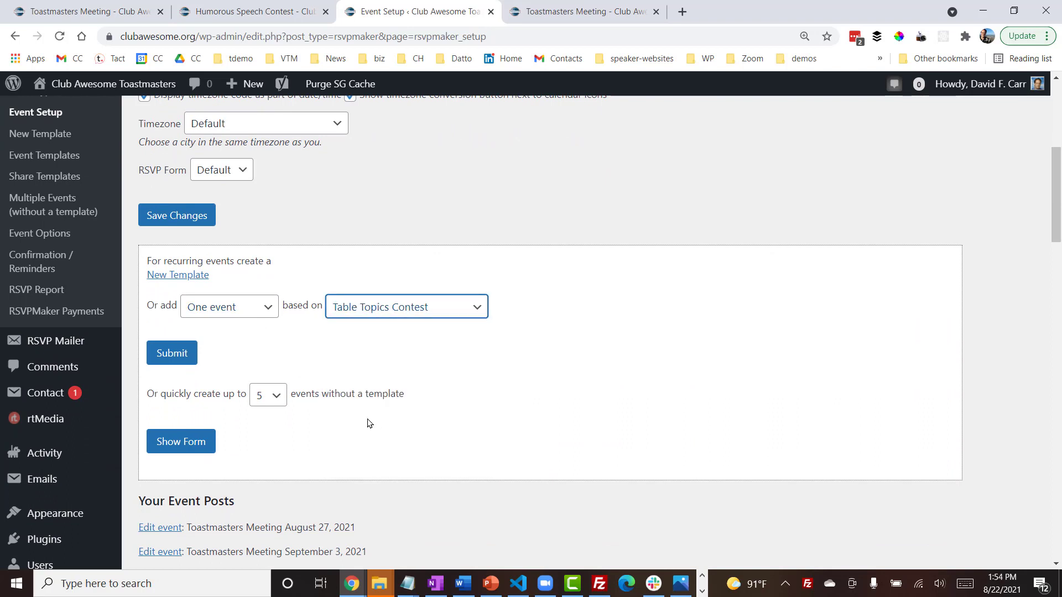
{"action": "left_click", "coordinate": [171, 354]}
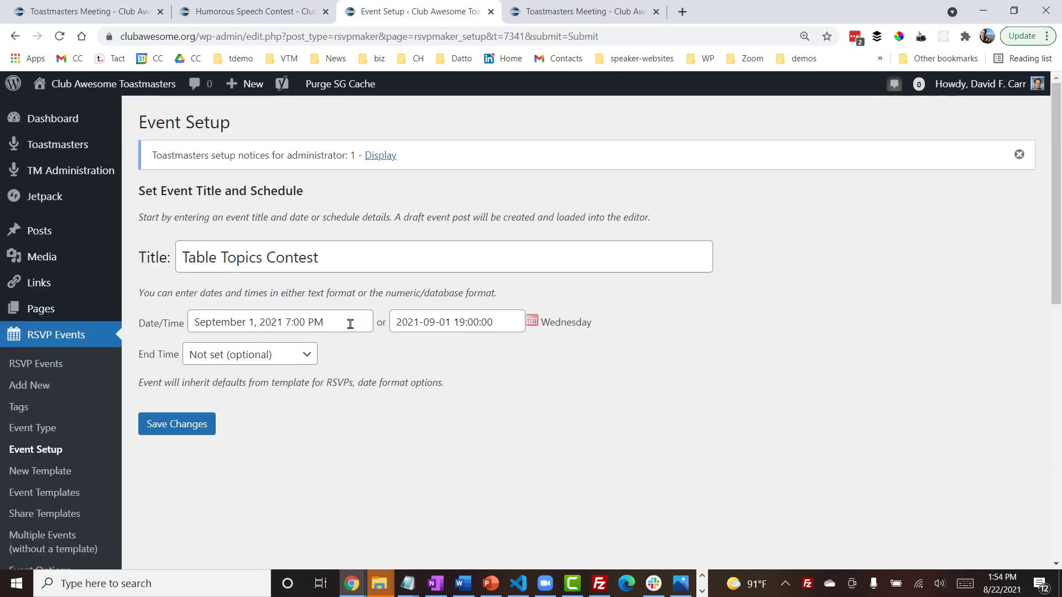
Set the Table Topics Contest date to September 15, 2021 7:00 PM and save it as a draft event
{"action": "left_click", "coordinate": [255, 324]}
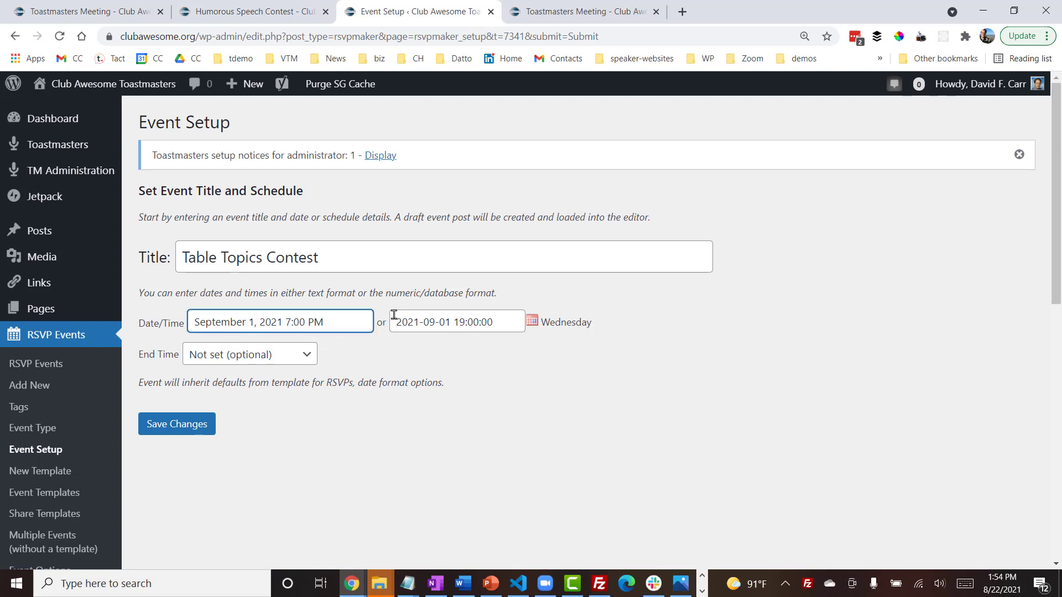
{"action": "type", "text": "5"}
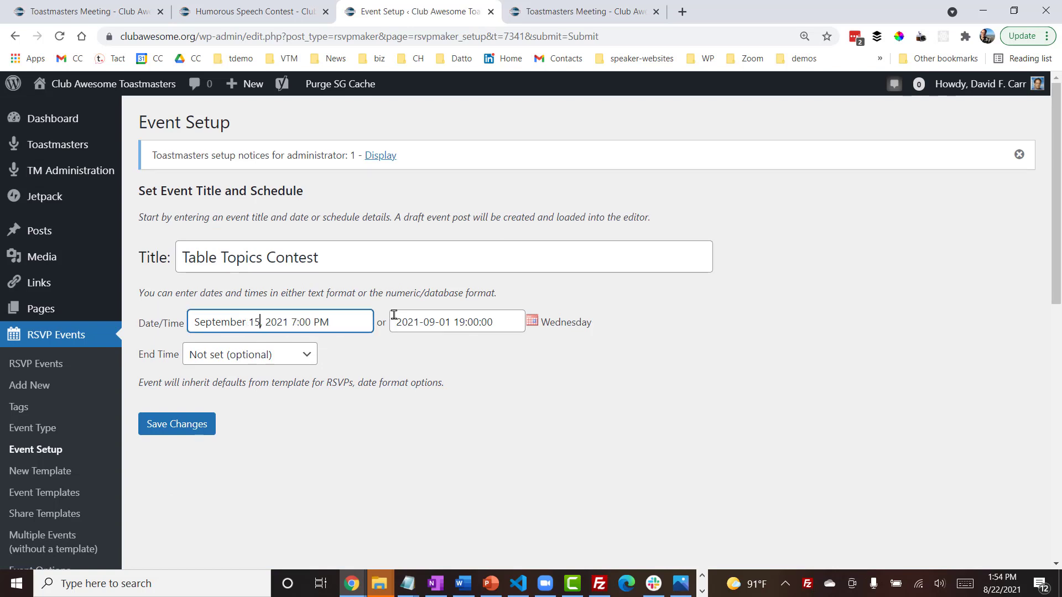
{"action": "left_click", "coordinate": [187, 431]}
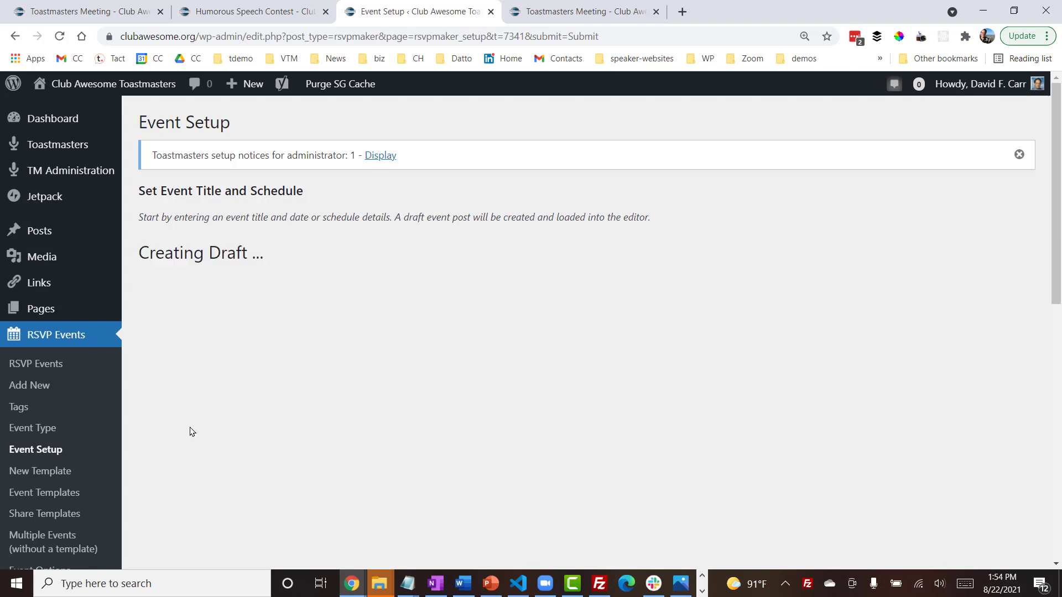